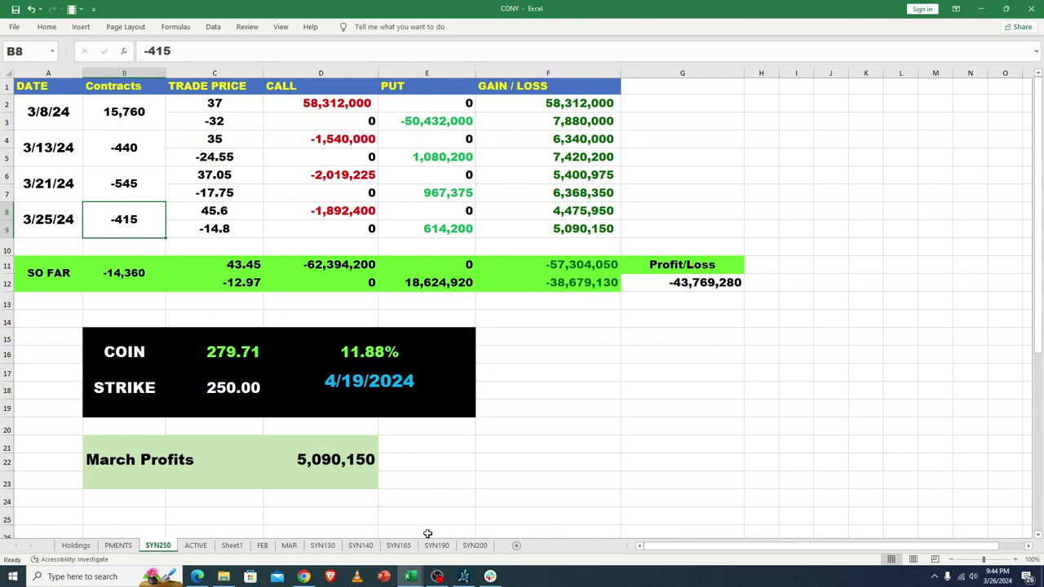
Review the shares up or down figure on the Holdings sheet and the daily trades on the MAR sheet
left_click(81, 552)
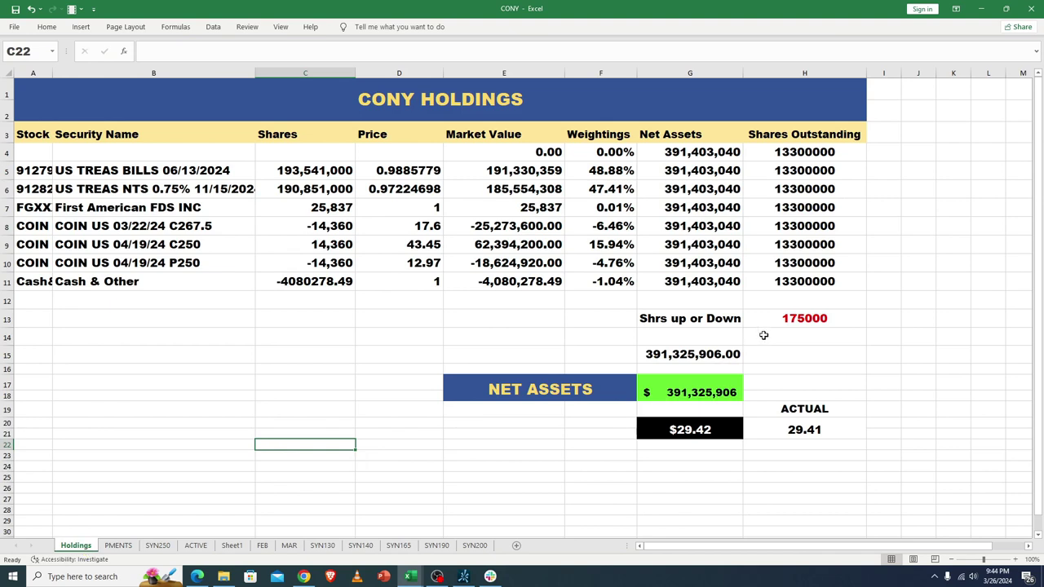
left_click(823, 316)
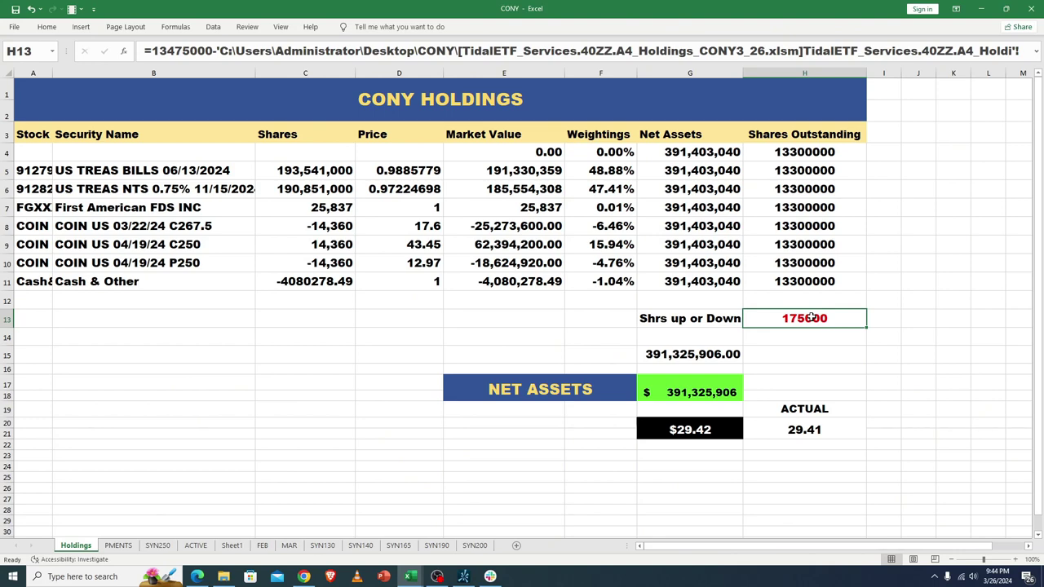
left_click(290, 545)
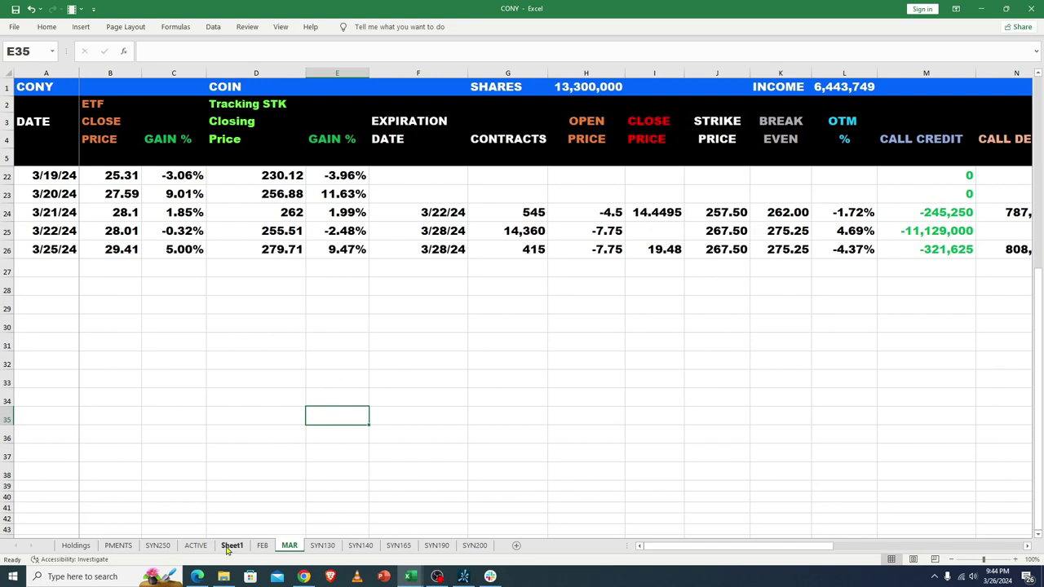
Examine the 3/25/24 trade on the SYN250 sheet, checking both trade prices and the call amount against the MAR sheet
left_click(159, 545)
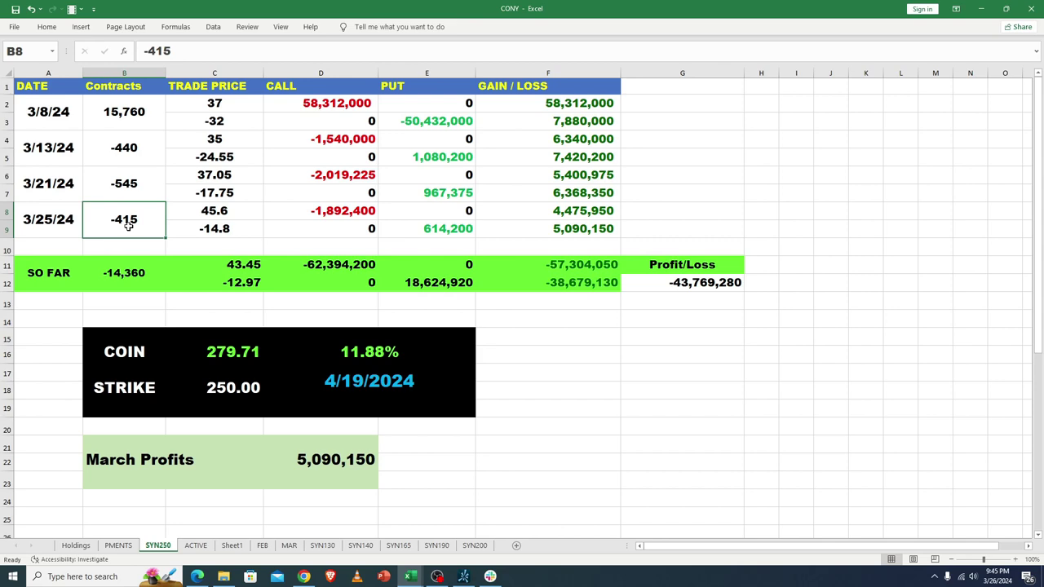
left_click(290, 546)
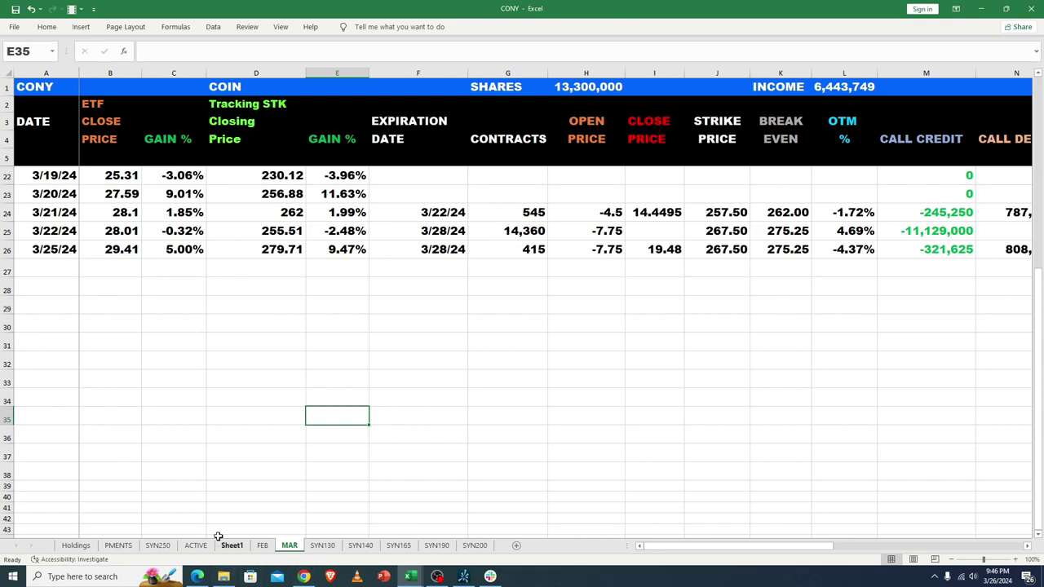
left_click(158, 545)
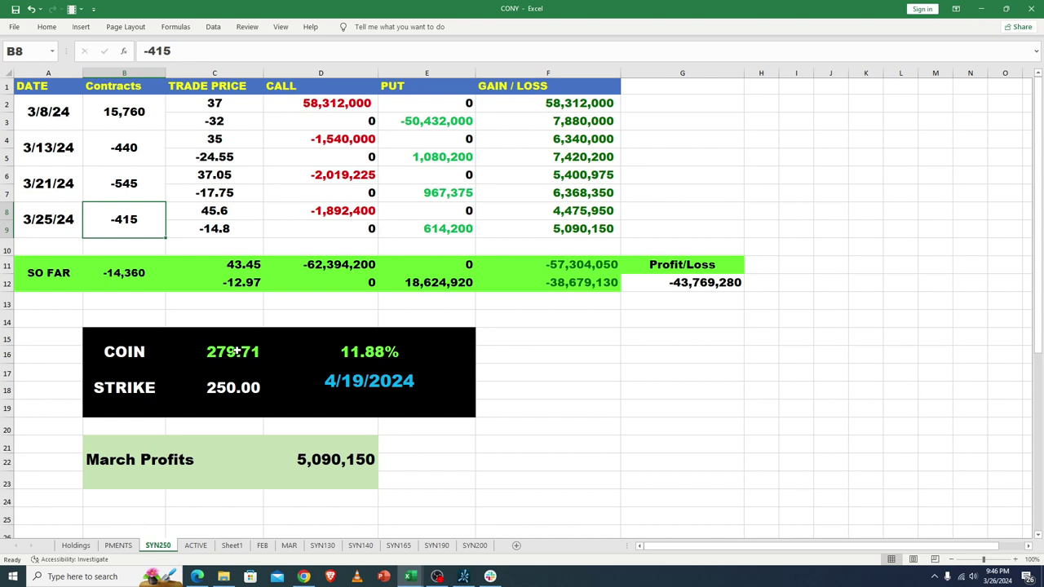
left_click(200, 212)
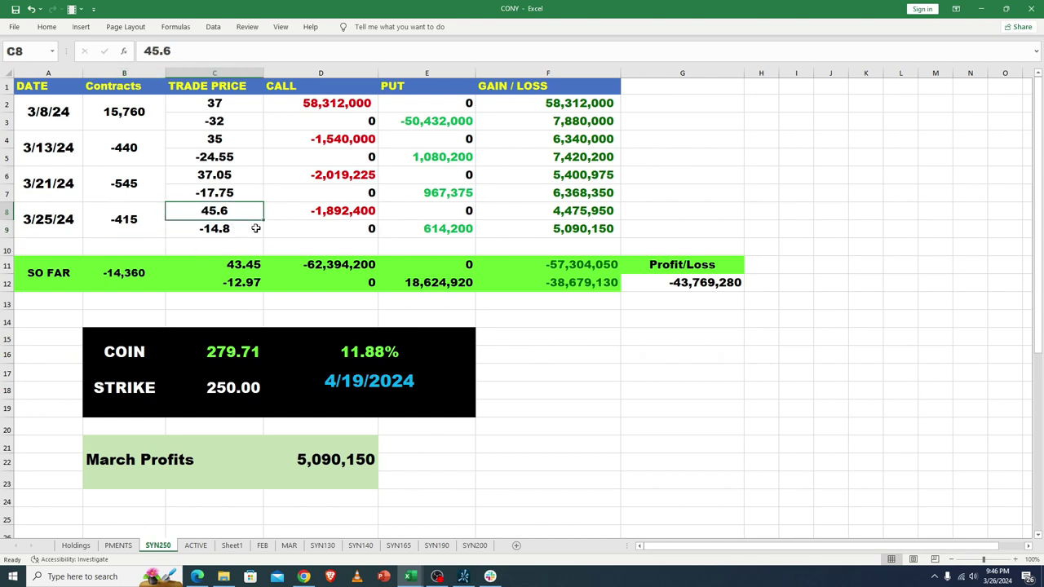
left_click(220, 229)
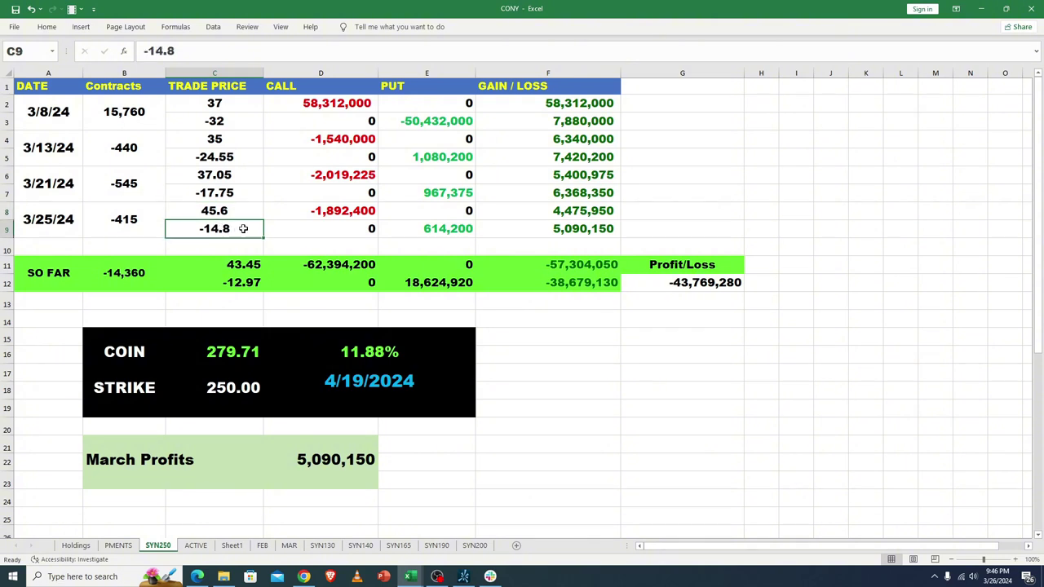
left_click(334, 211)
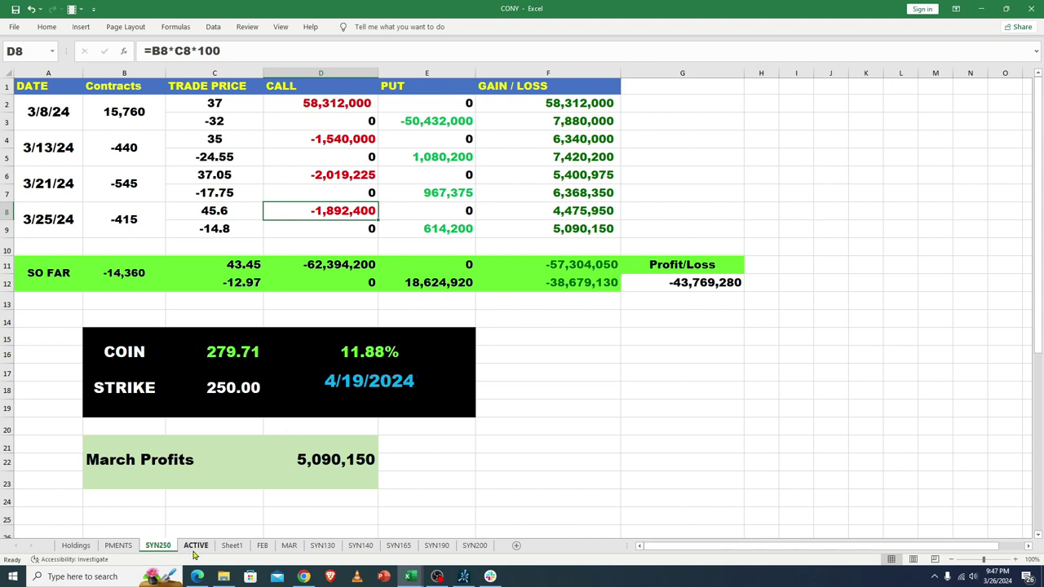
Examine the contracts for 3/22/24 and 3/25/24 on the MAR sheet, plus the 3/25/24 open and strike prices
left_click(290, 548)
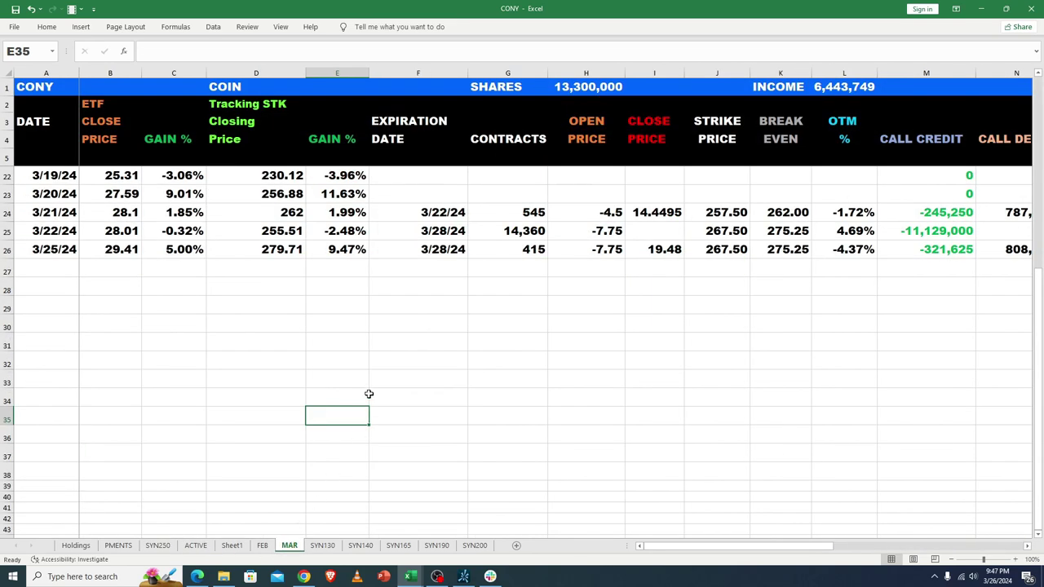
left_click(57, 248)
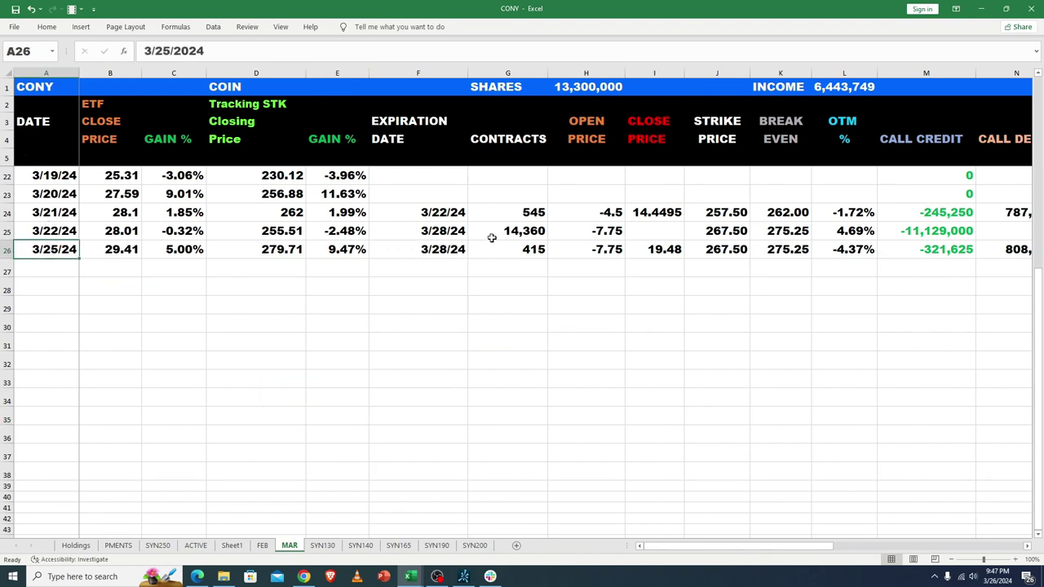
left_click(530, 253)
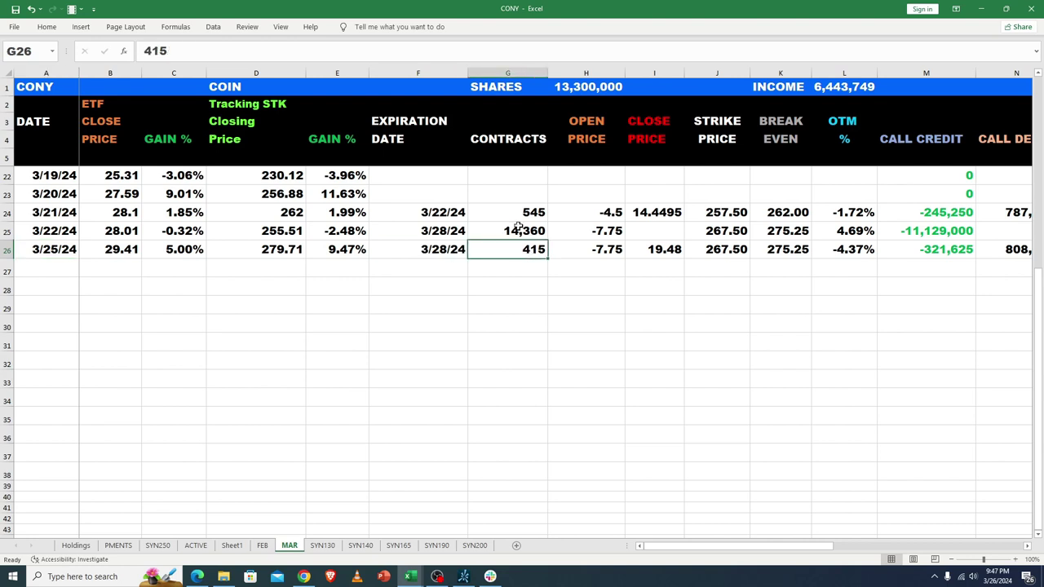
left_click(519, 229)
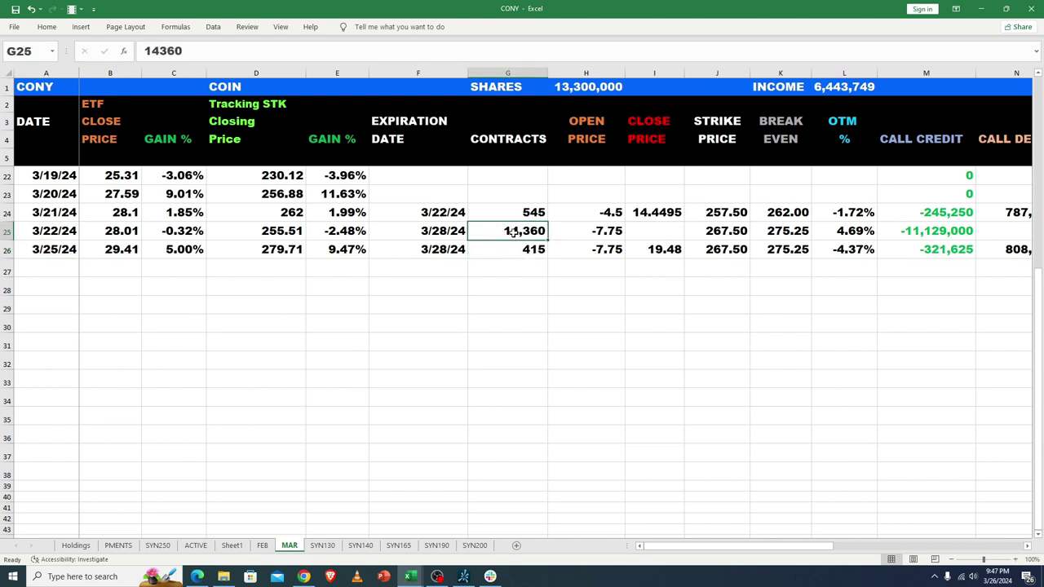
left_click(605, 252)
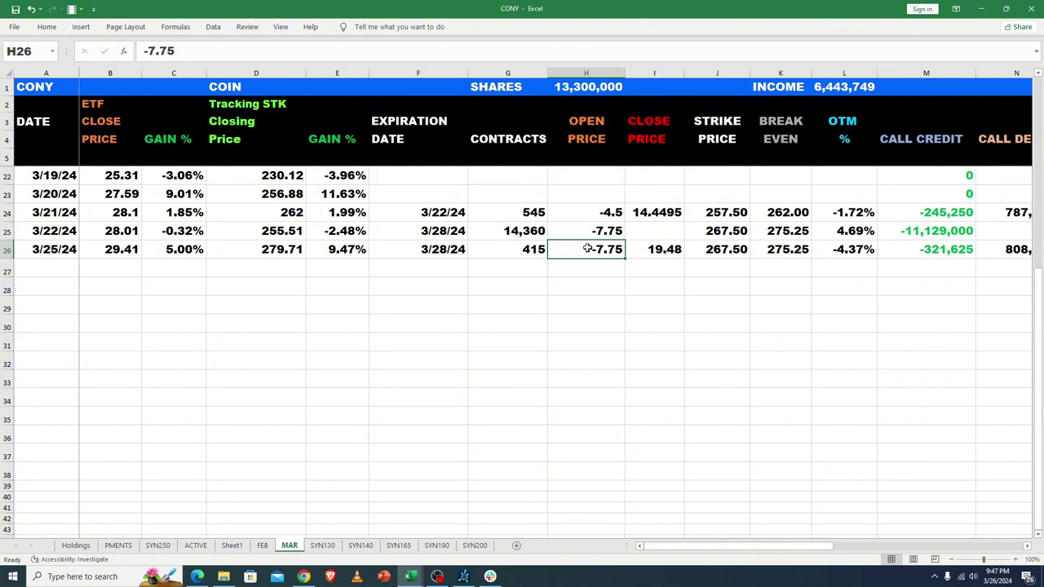
left_click(725, 249)
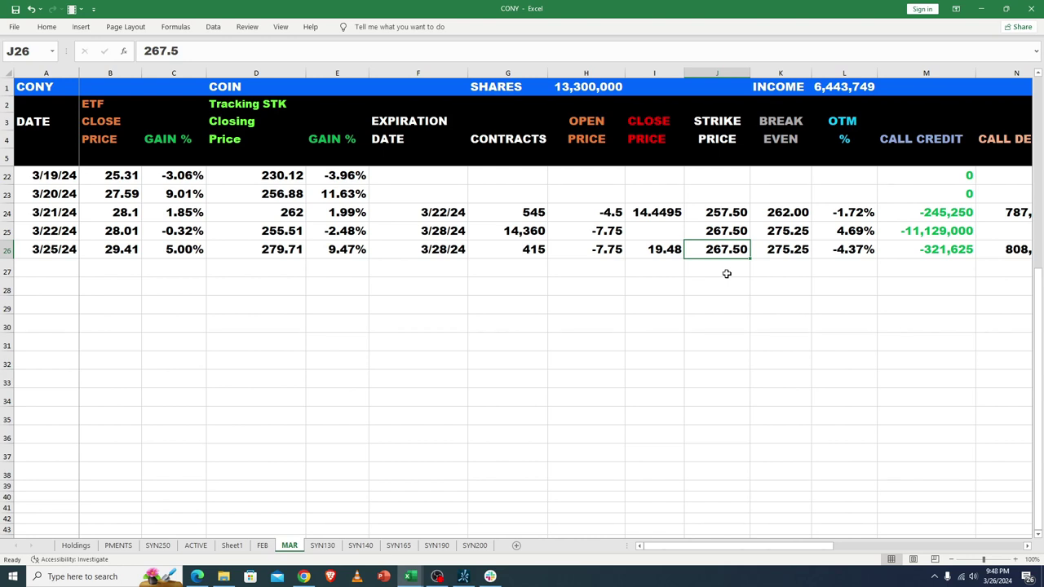
Compare the OTM % formulas for 3/22/24 and 3/25/24 on the MAR sheet and view its call debit and gain/loss columns
left_click(838, 232)
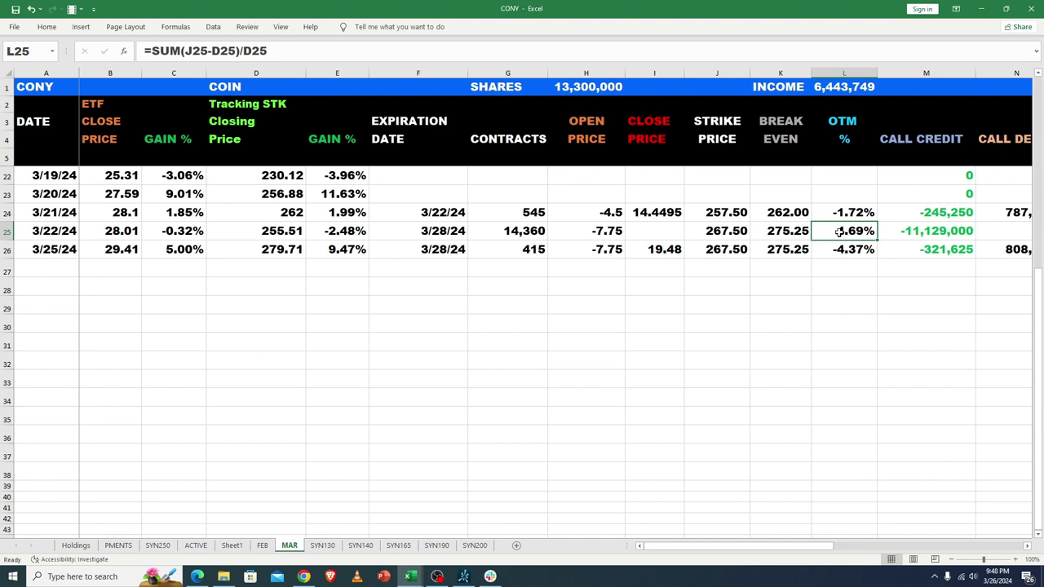
left_click(840, 249)
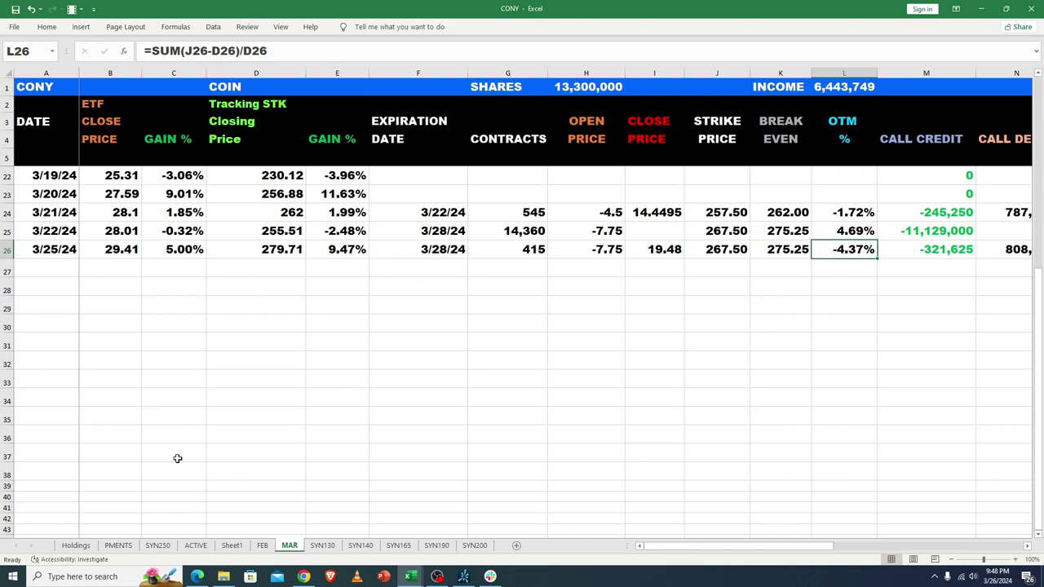
left_click(156, 546)
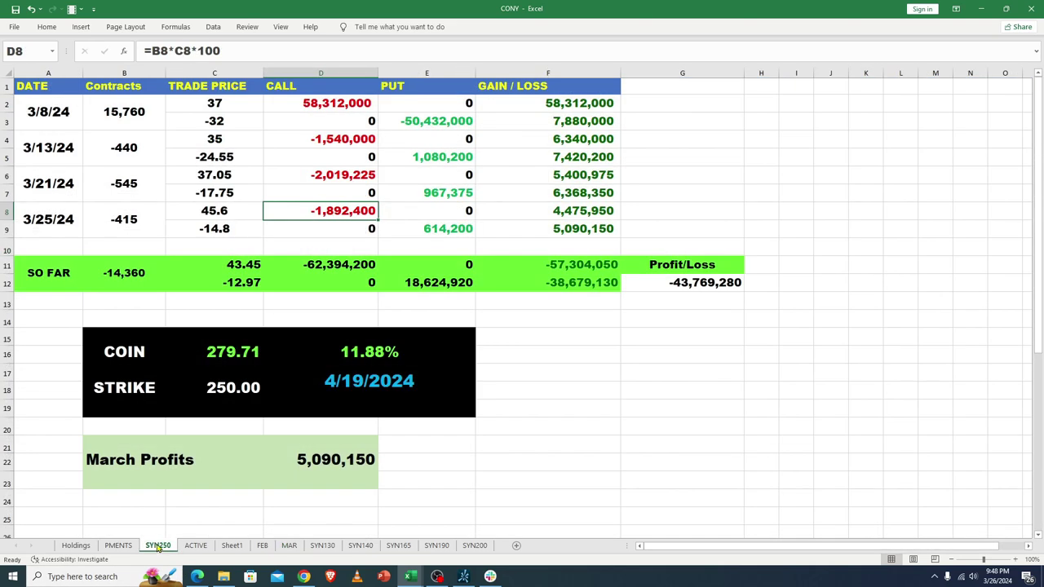
left_click(289, 545)
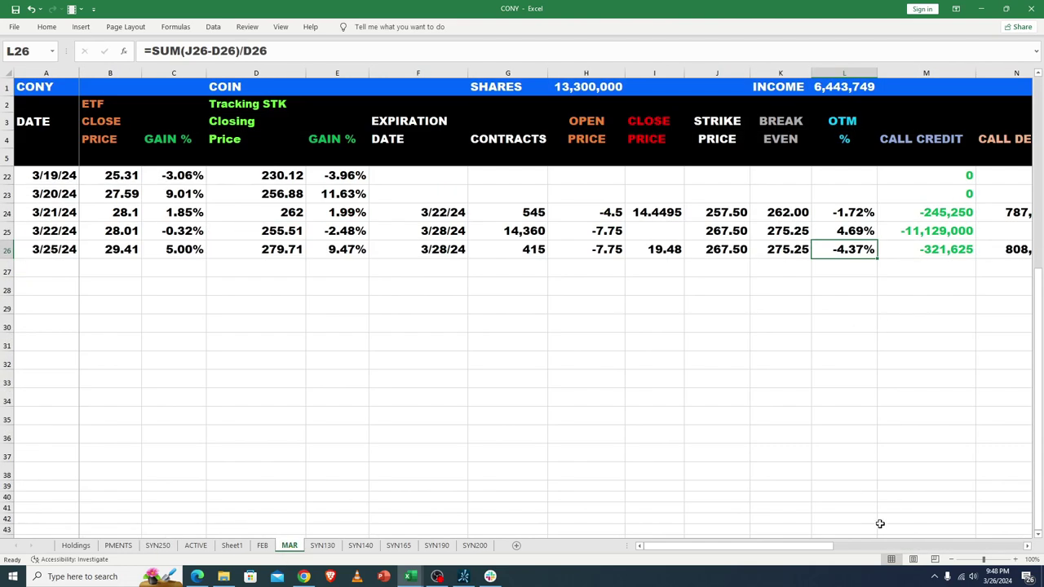
left_click_drag(822, 550, 855, 536)
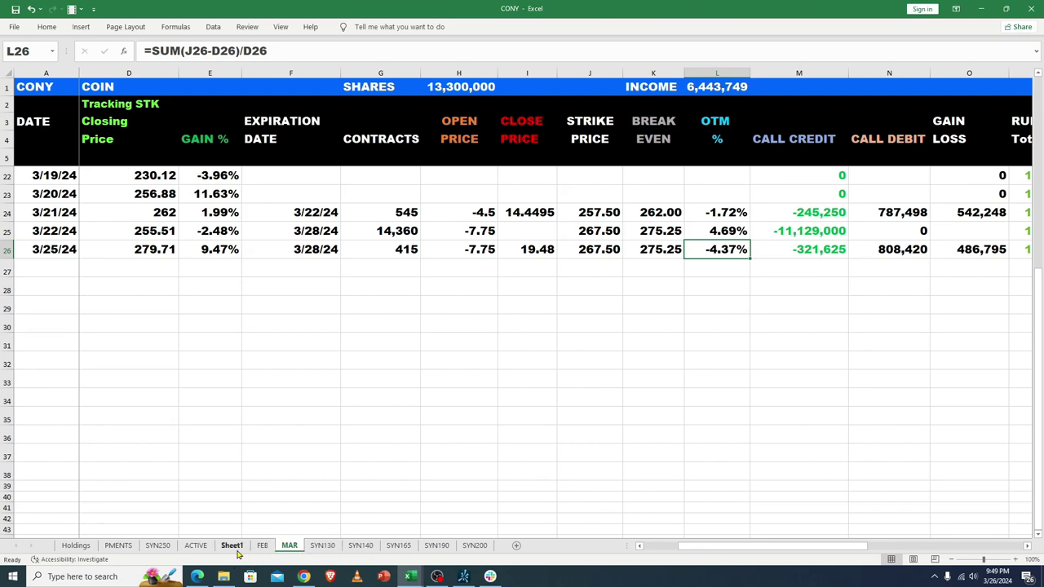
Examine the contracts, OTM %, IV (30) and Coin price on the ACTIVE sheet, along with its trending chart
left_click(195, 545)
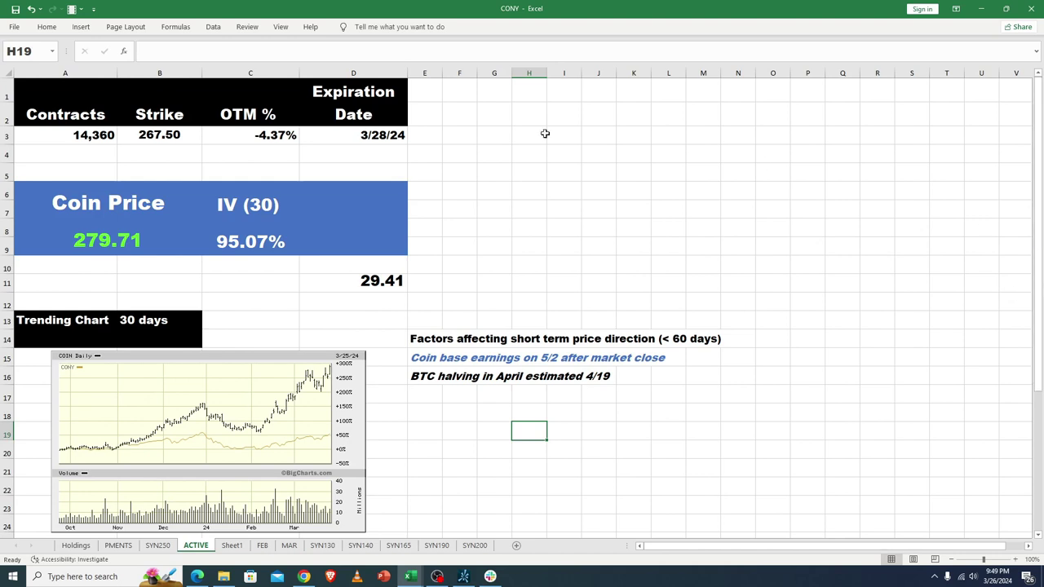
left_click(83, 134)
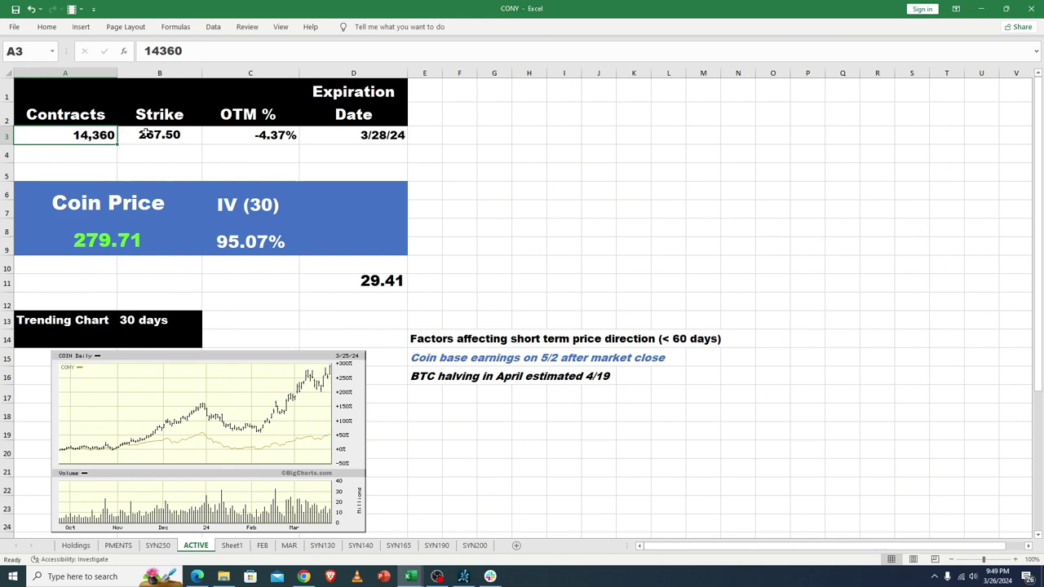
left_click(268, 137)
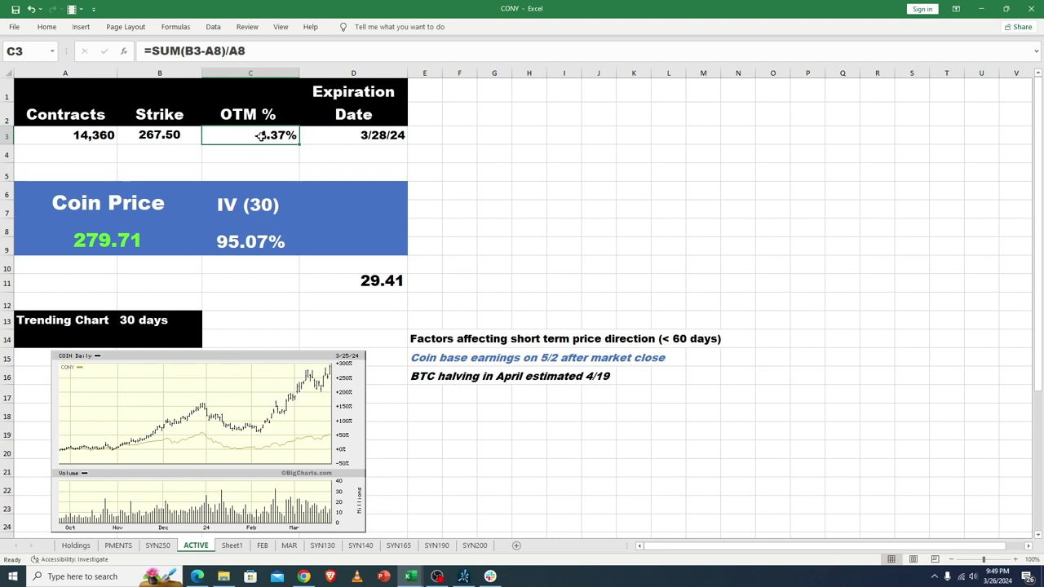
left_click(237, 246)
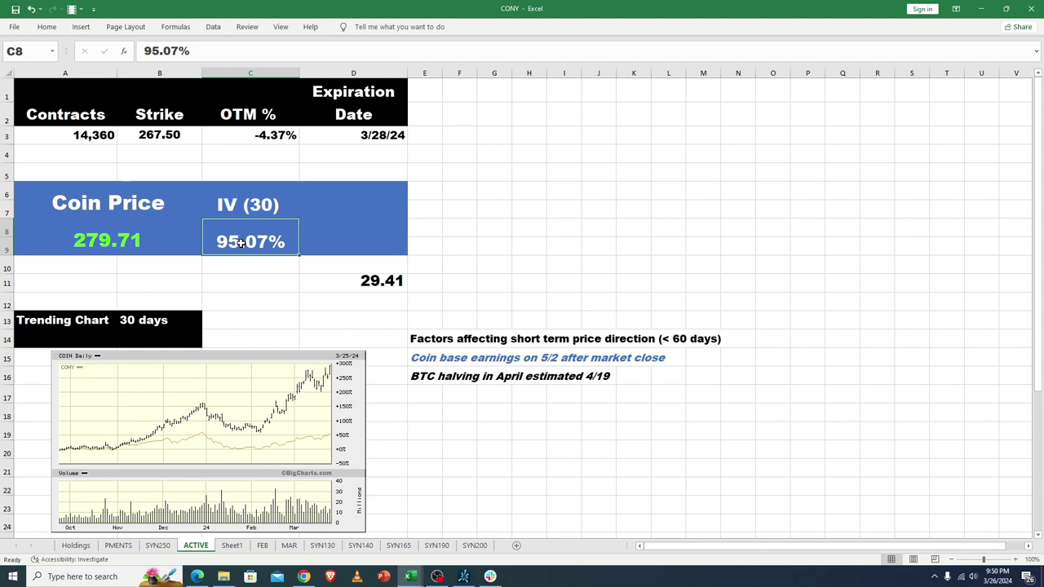
left_click(106, 243)
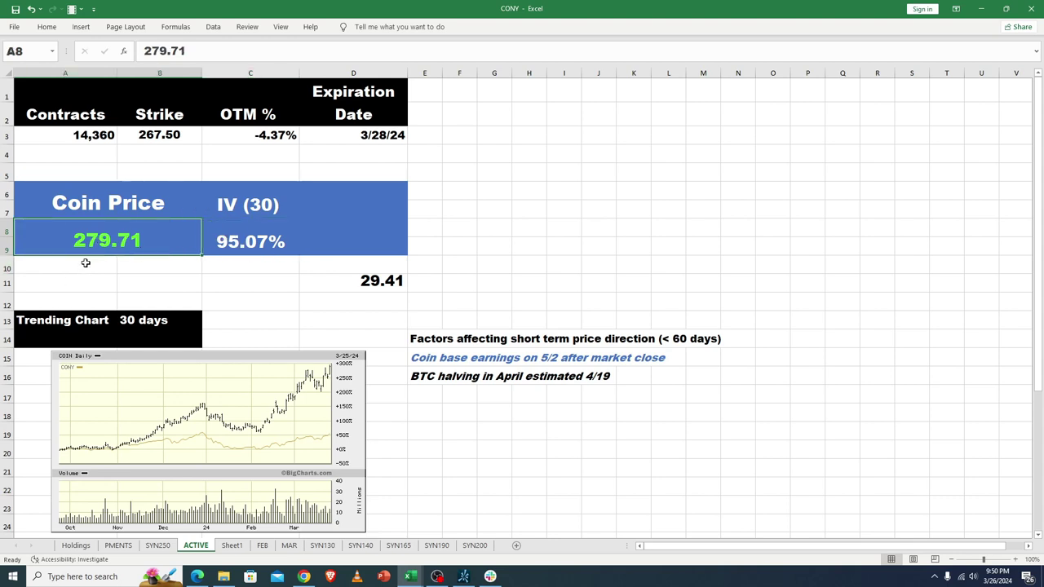
left_click(91, 269)
left_click(119, 264)
left_click(99, 239)
left_click(265, 320)
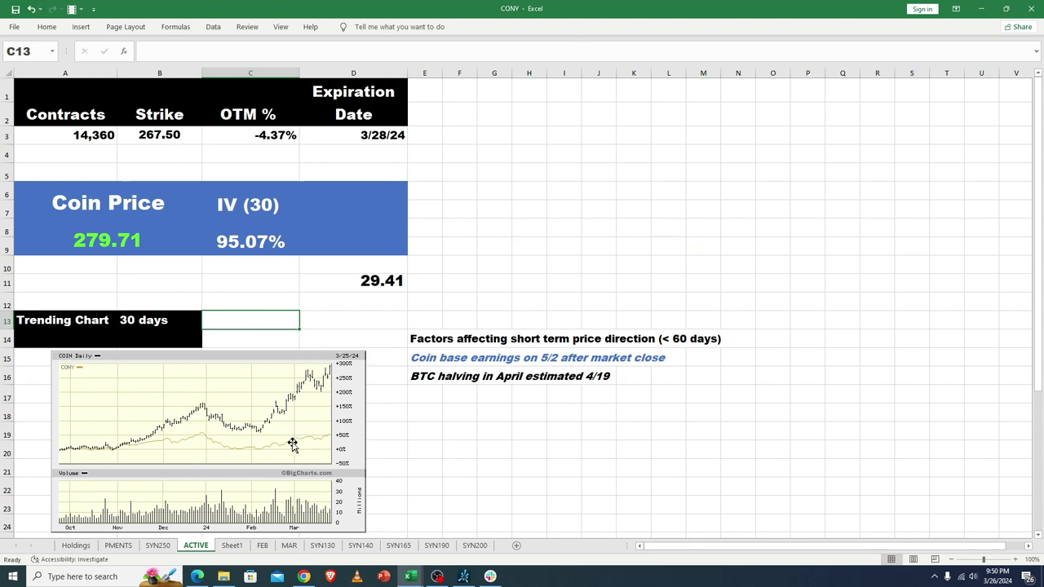
Revisit the SYN250 and Holdings sheets, and inspect the cash, treasuries and net asset change for 3/25/24 on the MAR sheet
left_click(152, 550)
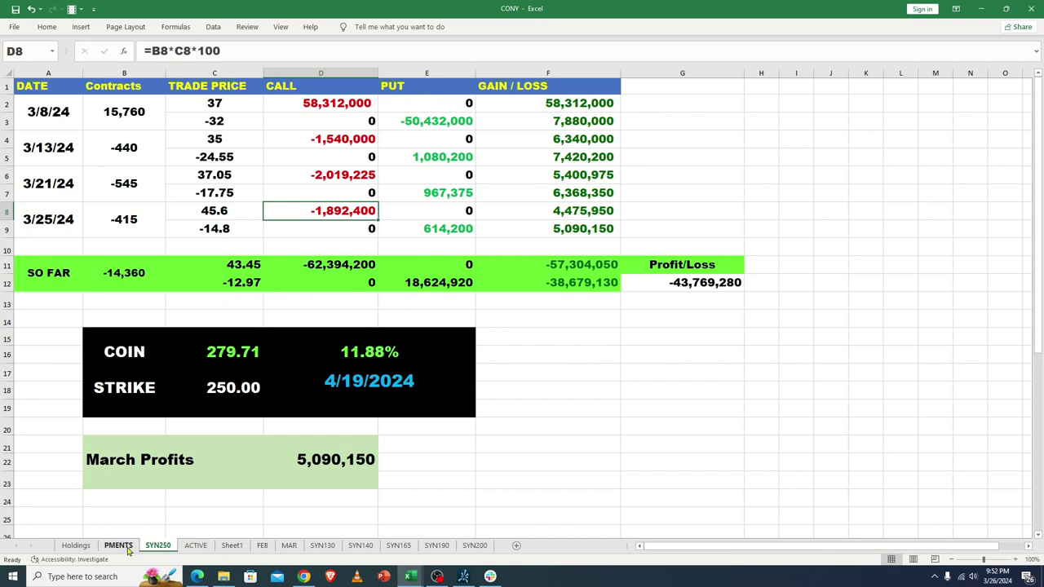
left_click(76, 545)
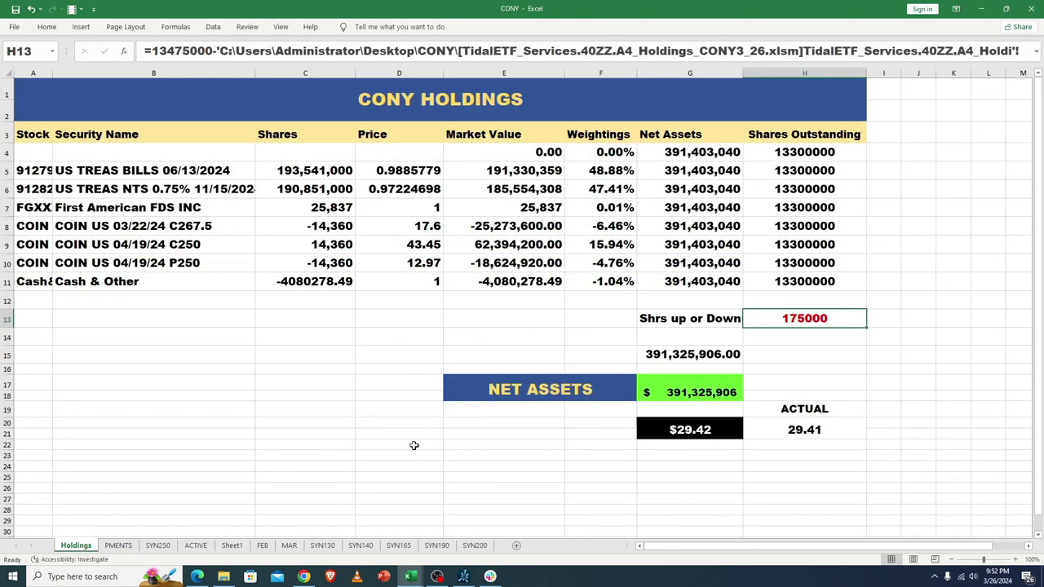
left_click(289, 547)
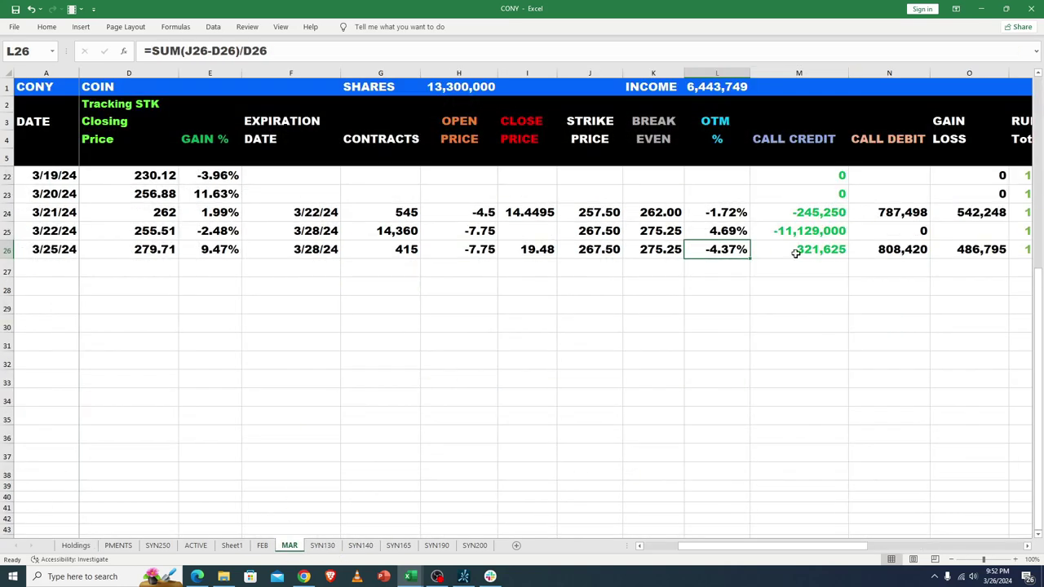
left_click_drag(699, 548, 804, 547)
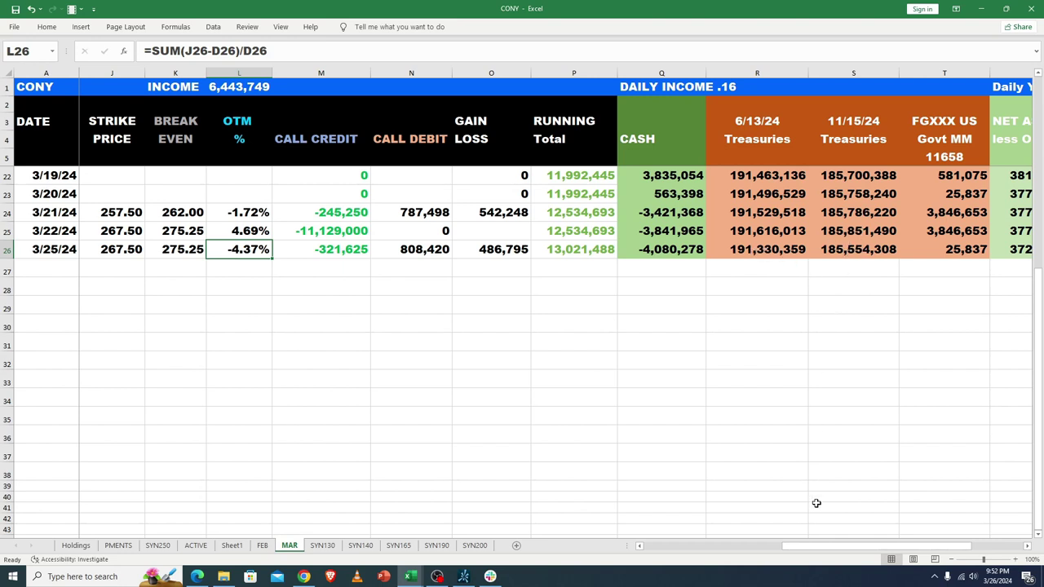
left_click_drag(835, 549, 884, 545)
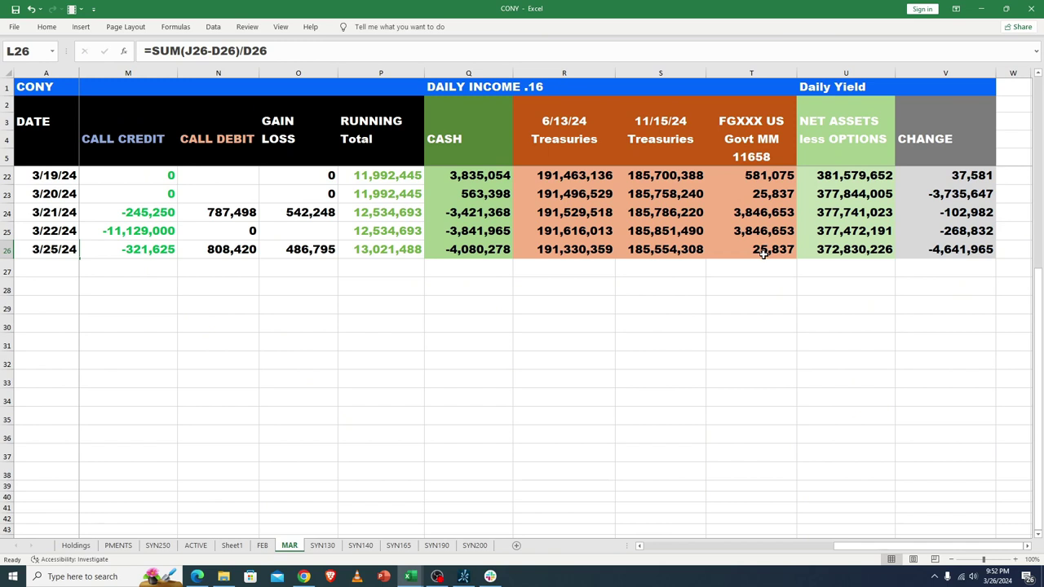
left_click(951, 250)
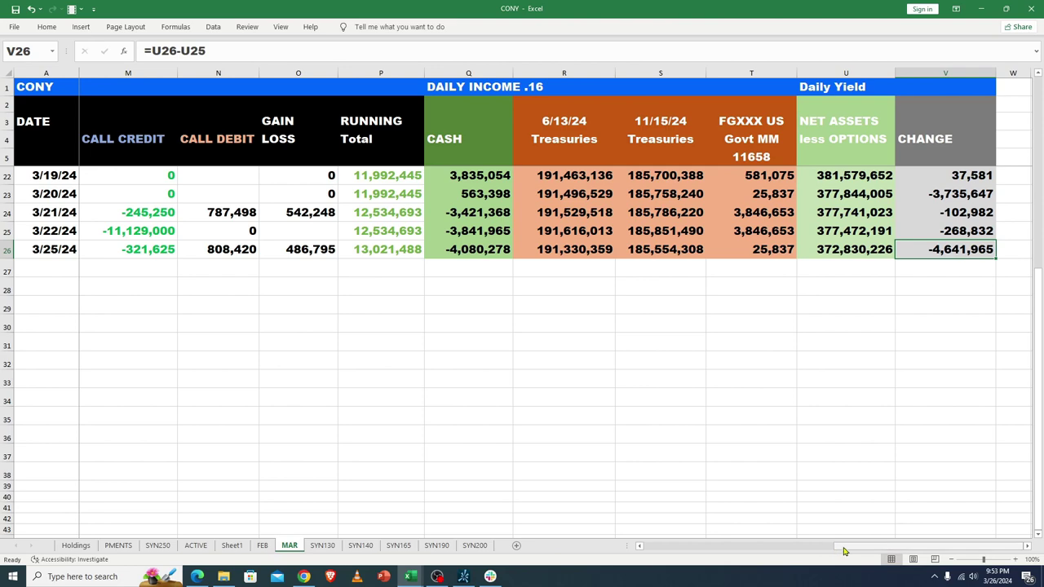
Return to the first columns of the MAR sheet and check the COIN gain % formula for 3/25/24
left_click_drag(844, 551, 651, 558)
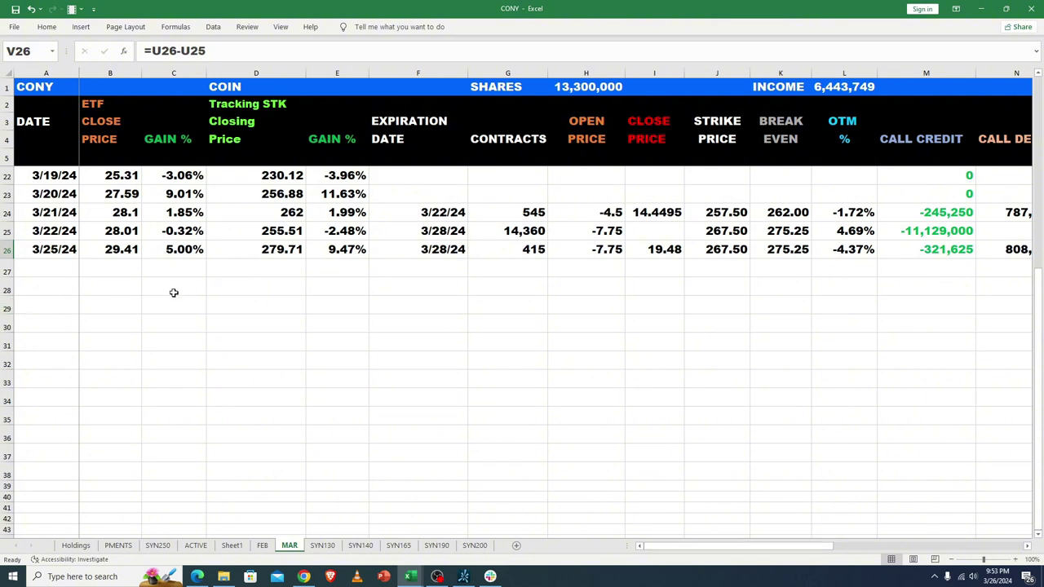
left_click(55, 252)
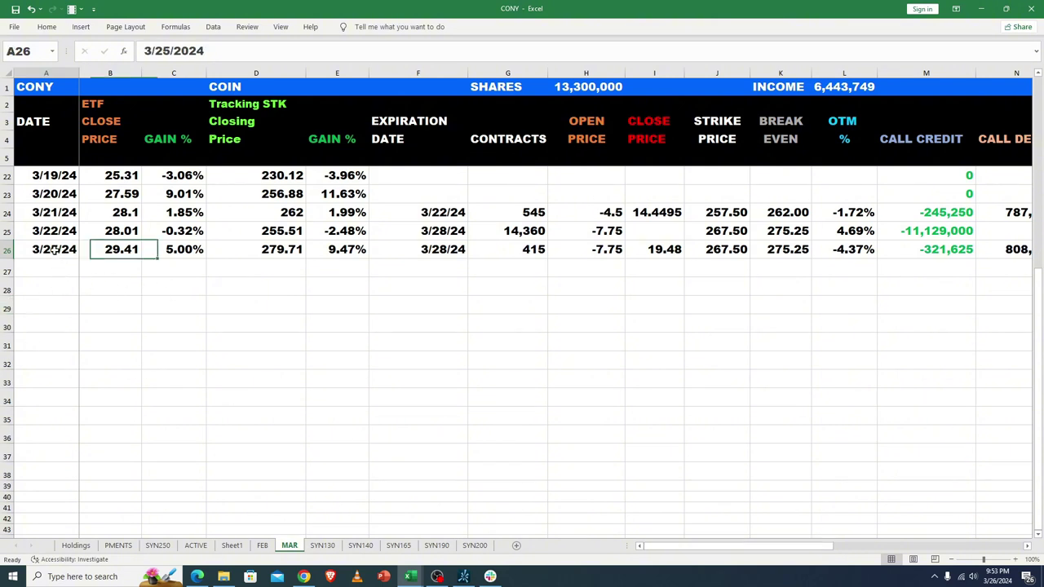
left_click(342, 252)
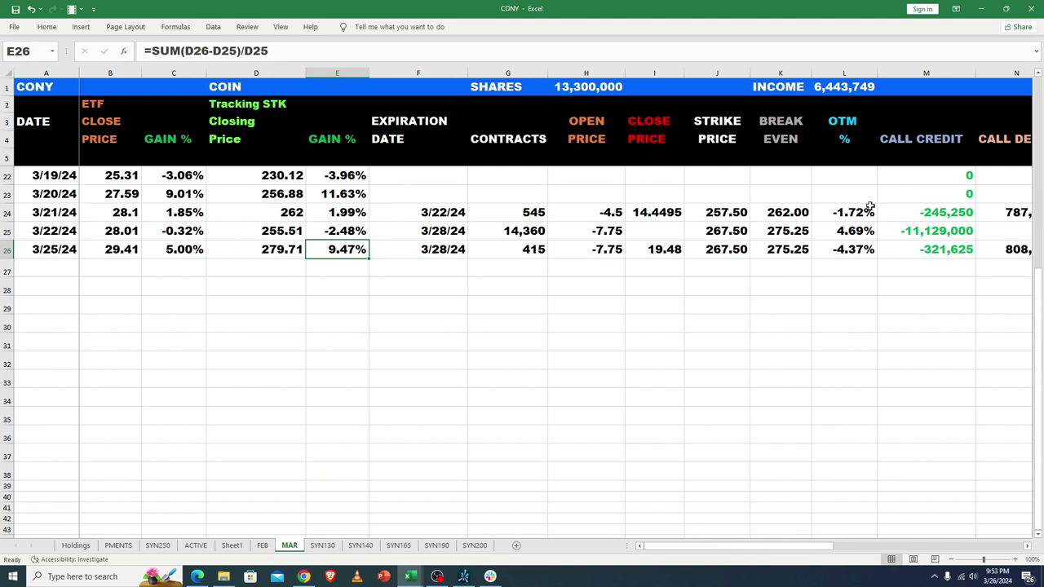
Check the OTM % formula and strike price of the 3/22/24 trade on the MAR sheet
left_click(855, 236)
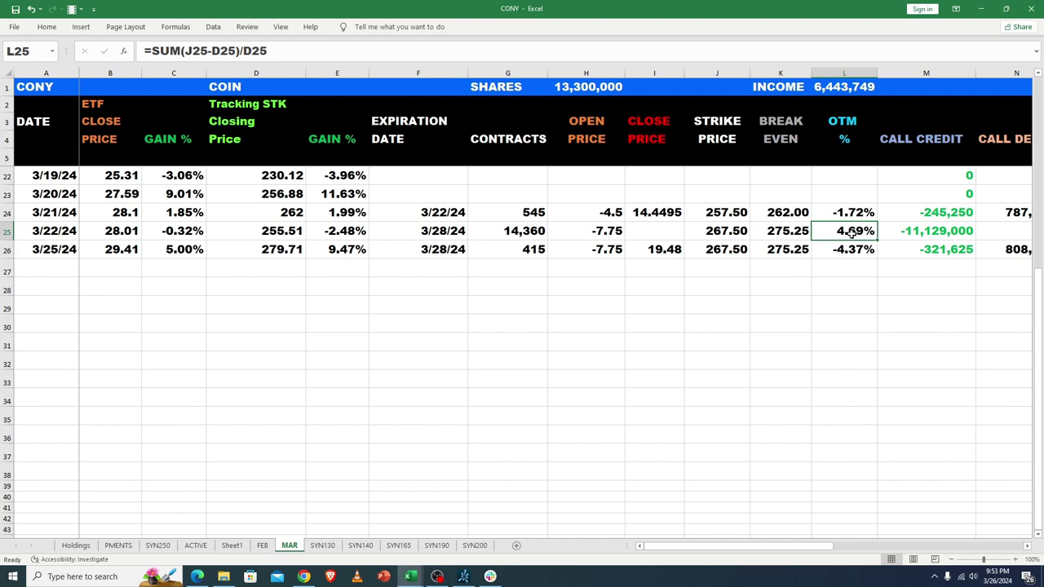
left_click(707, 231)
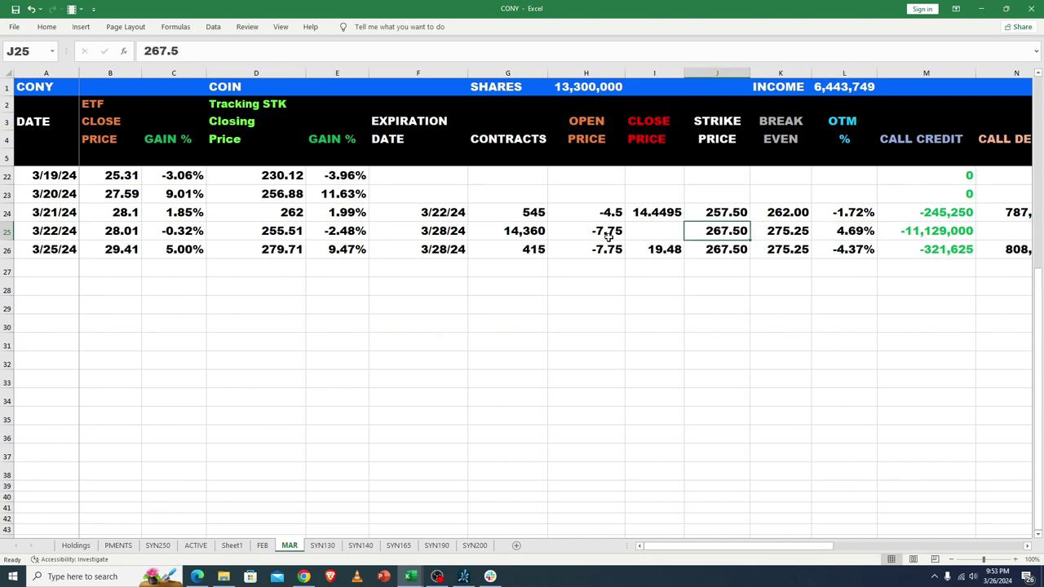
left_click(853, 237)
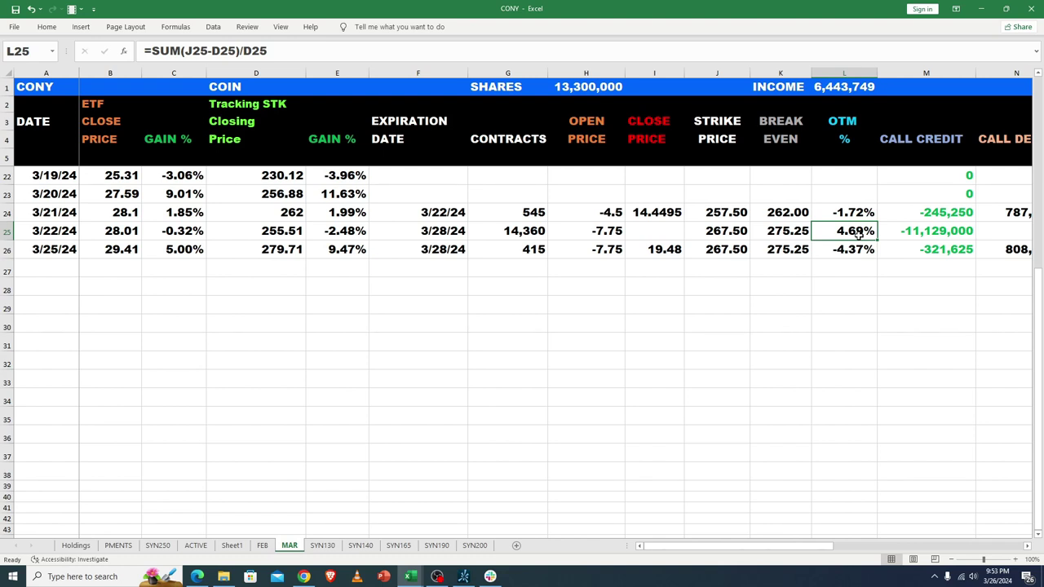
Compare the ETF and COIN gain % formulas for 3/25/24, and check that day's ETF close price
left_click(334, 251)
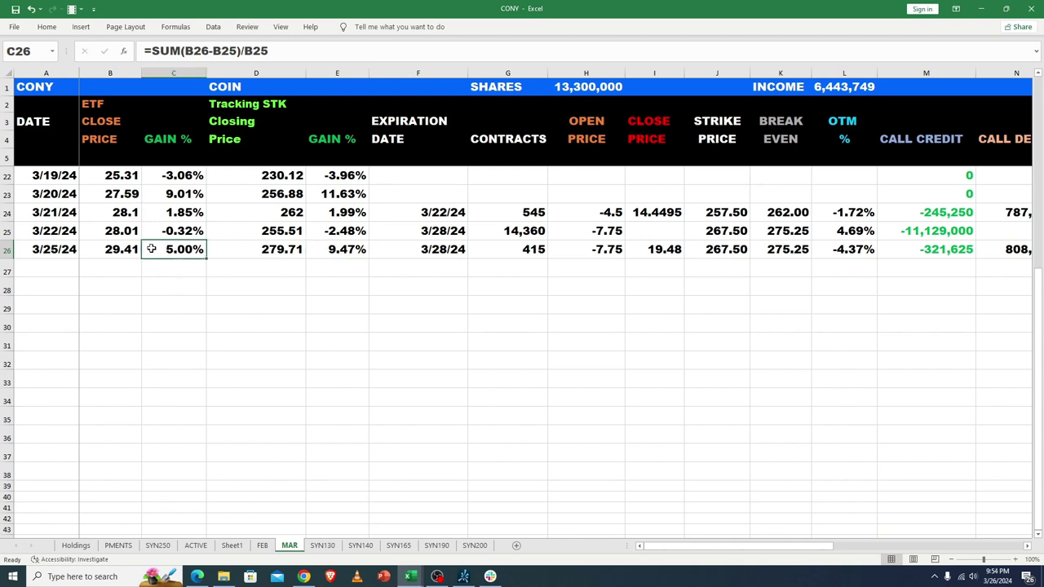
left_click(336, 252)
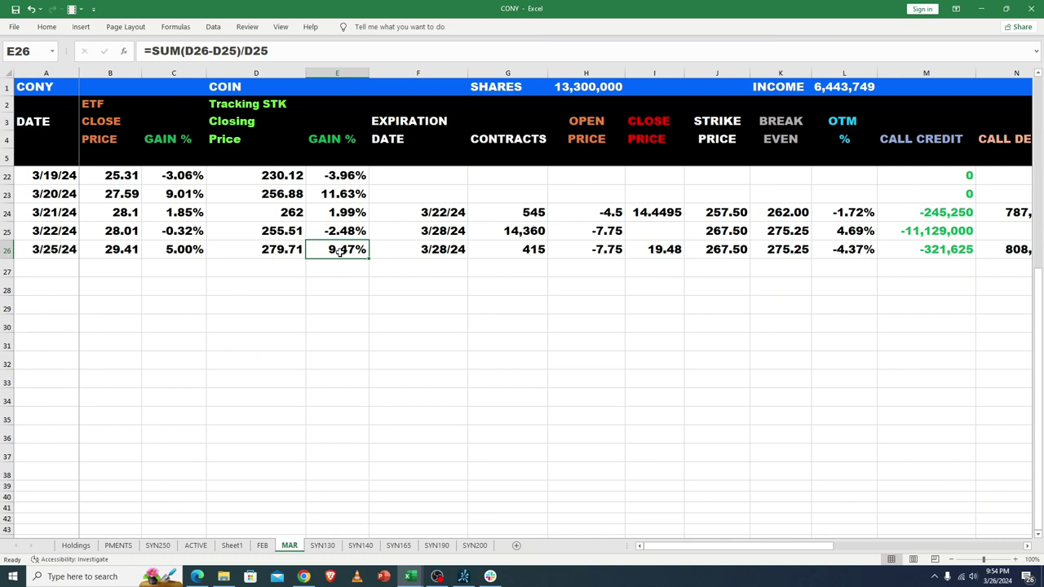
left_click(172, 251)
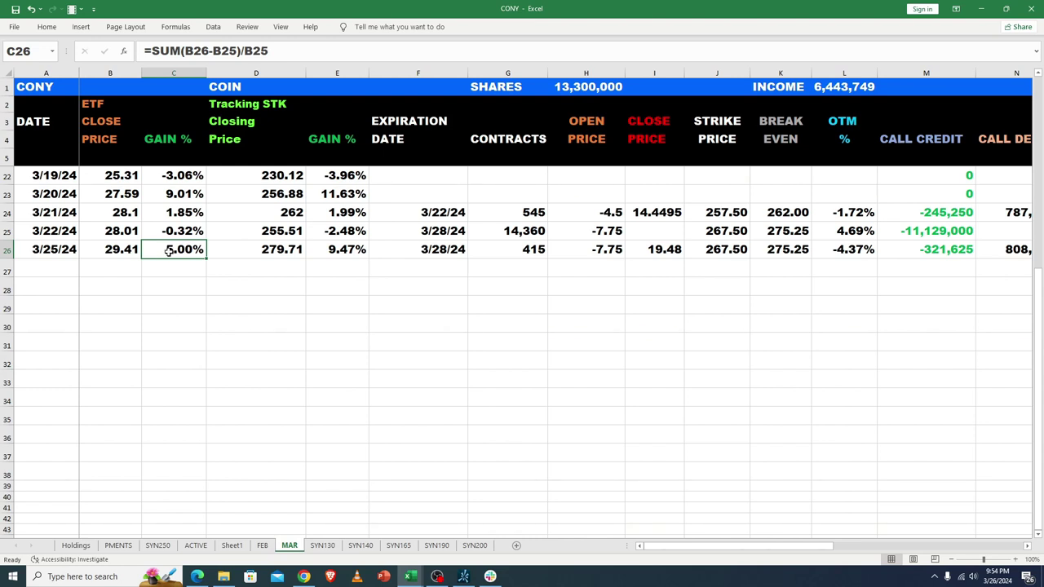
left_click(128, 250)
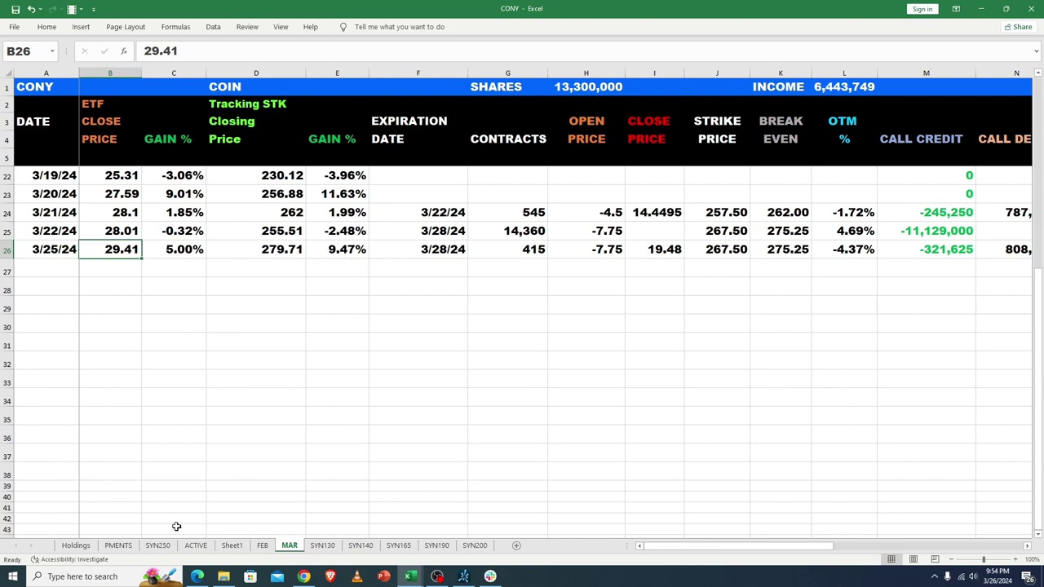
Glance at the PMENTS sheet, and inspect the share counts and names of the COIN option positions on the Holdings sheet
left_click(118, 545)
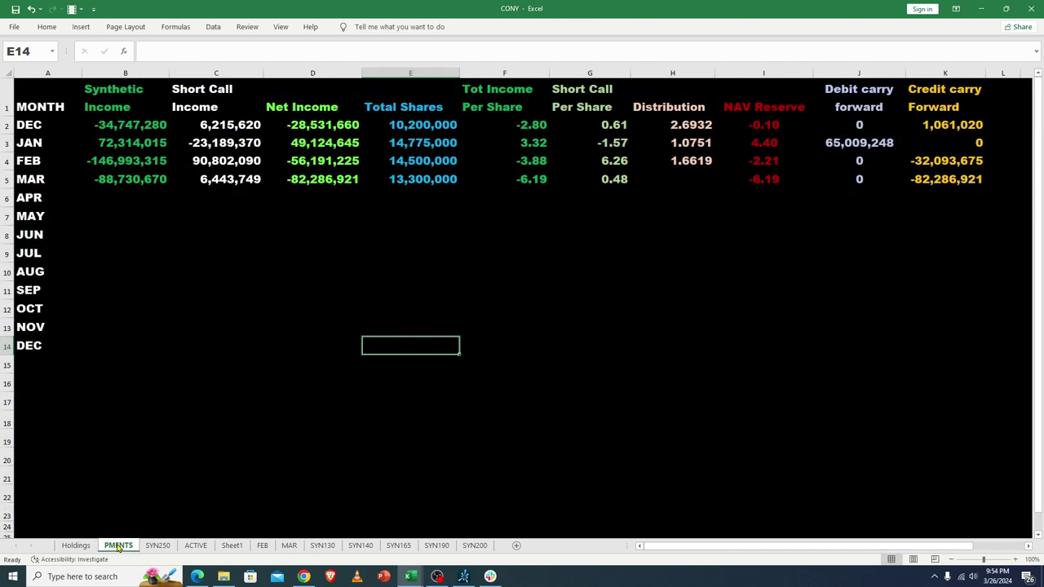
left_click(73, 546)
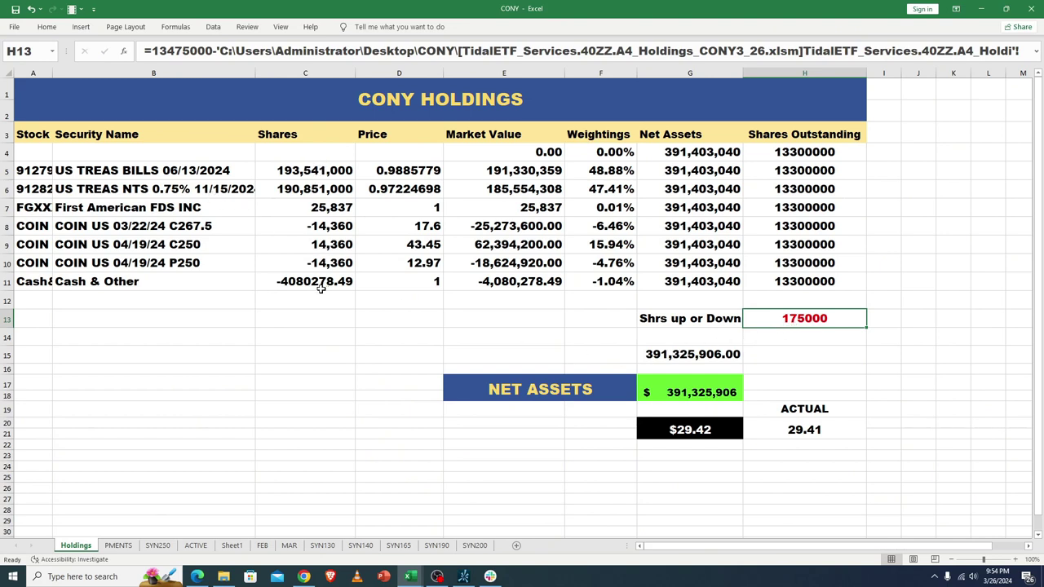
left_click(328, 232)
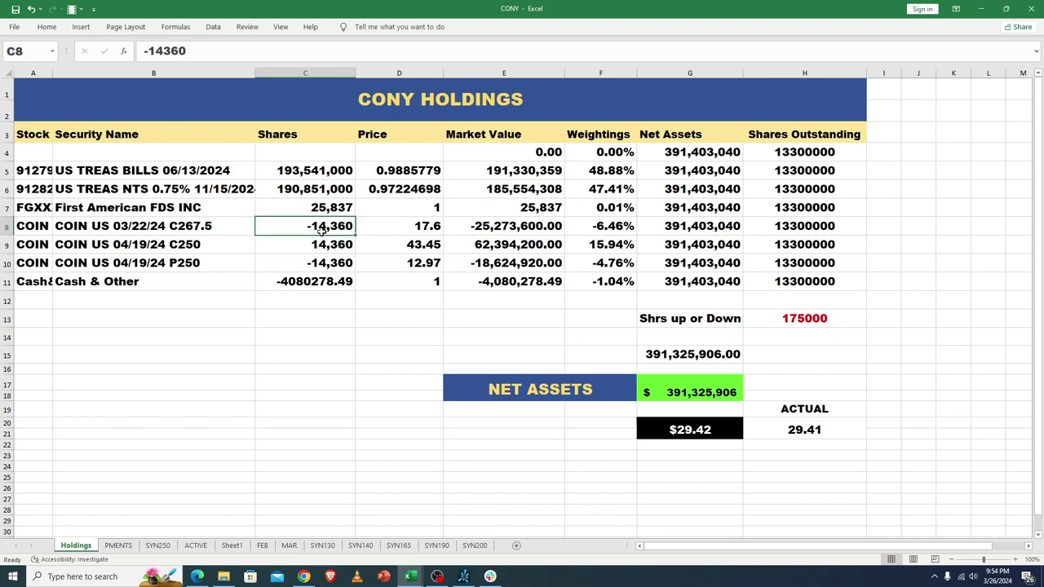
left_click(318, 248)
left_click(312, 262)
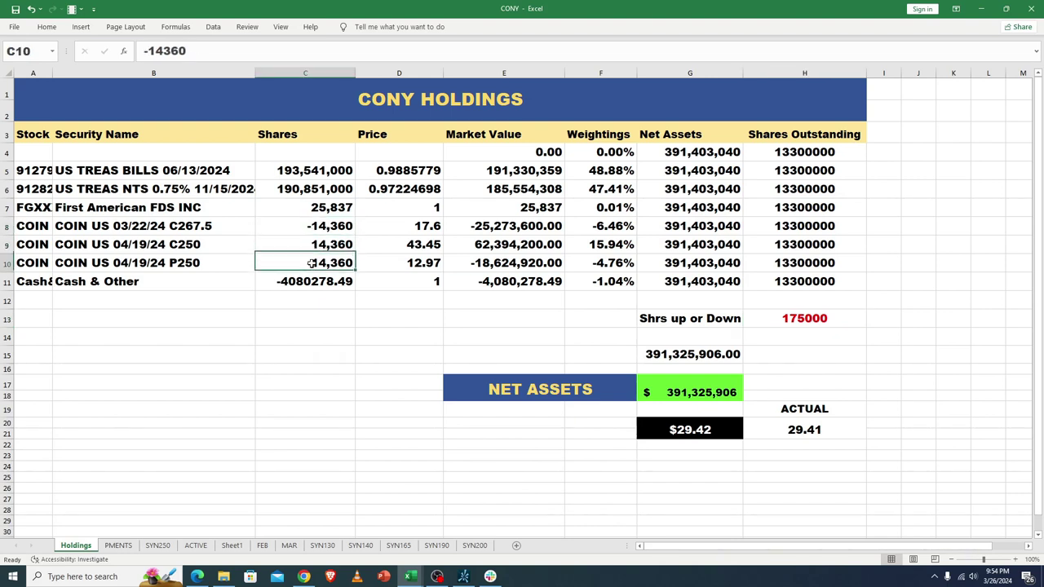
left_click(205, 248)
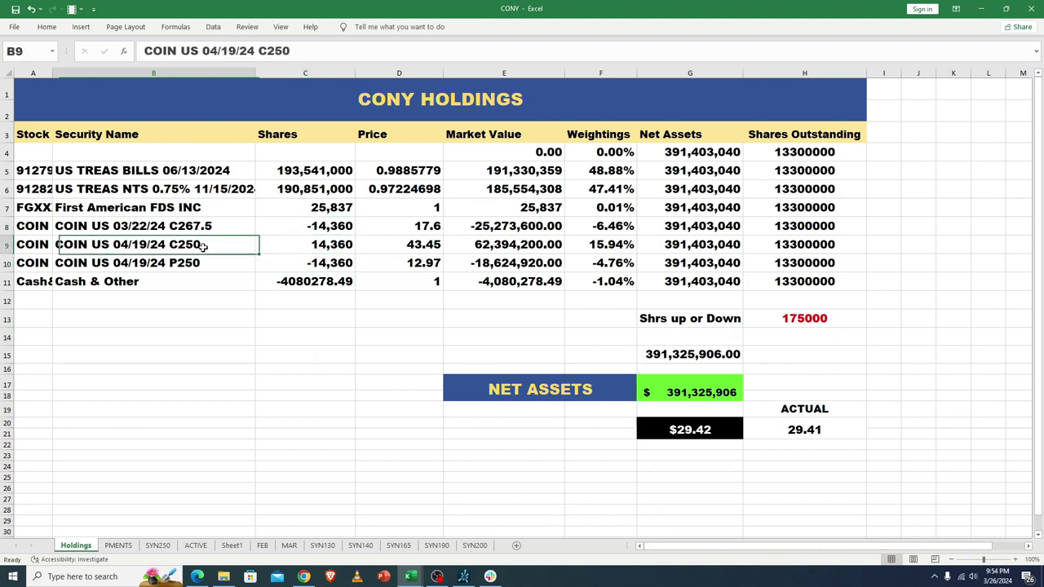
left_click(205, 262)
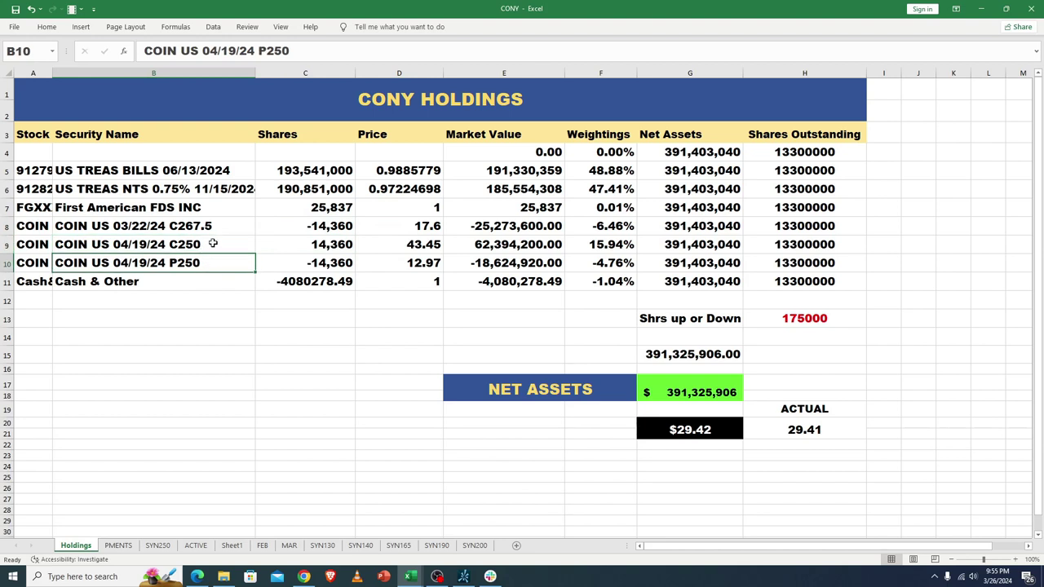
Highlight the prices of the COIN 04/19/24 C250 and P250 options with a yellow fill on the Holdings sheet
left_click_drag(430, 245, 424, 263)
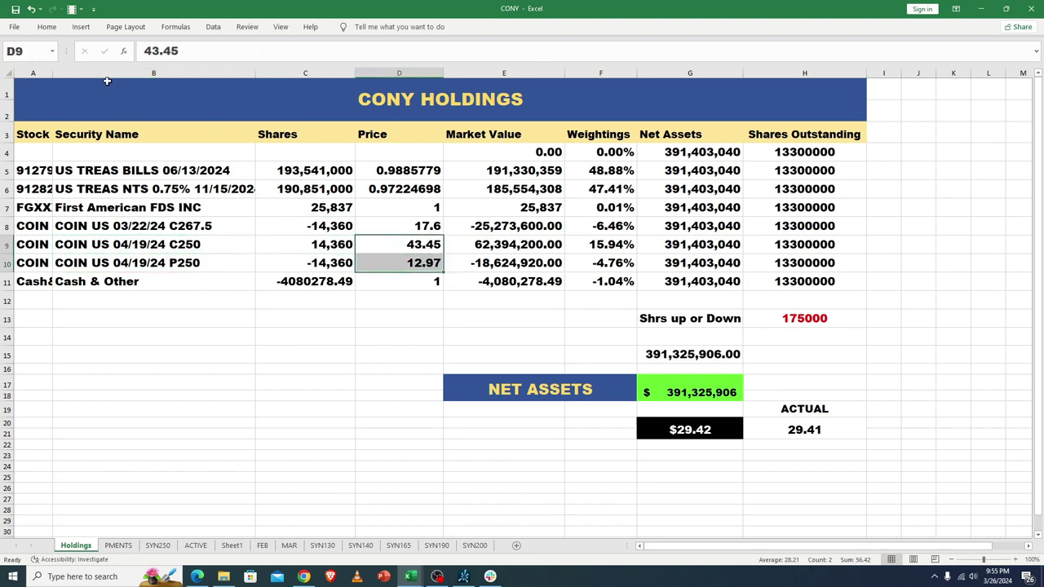
left_click(46, 28)
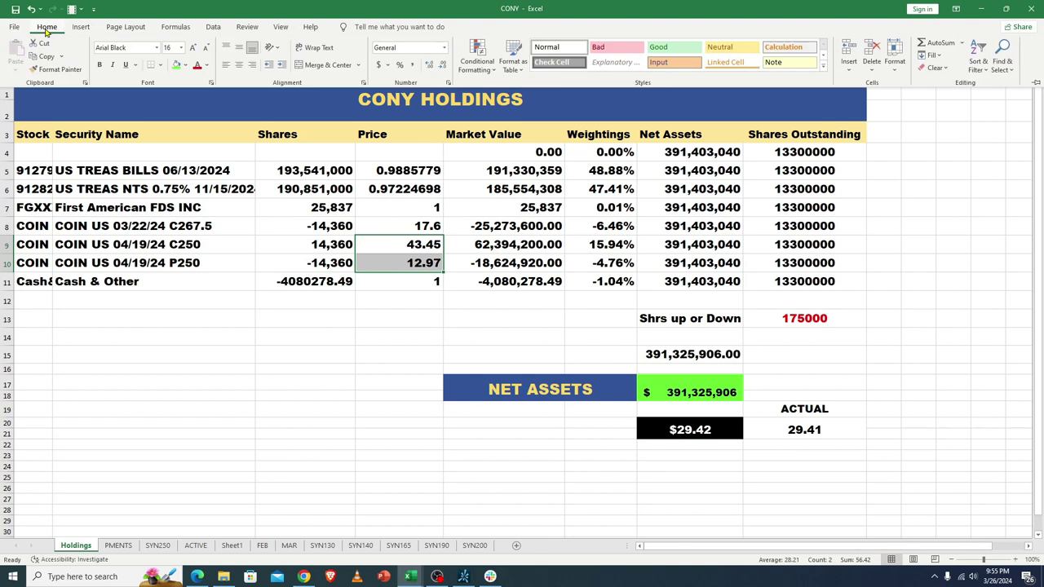
left_click(185, 66)
left_click(204, 167)
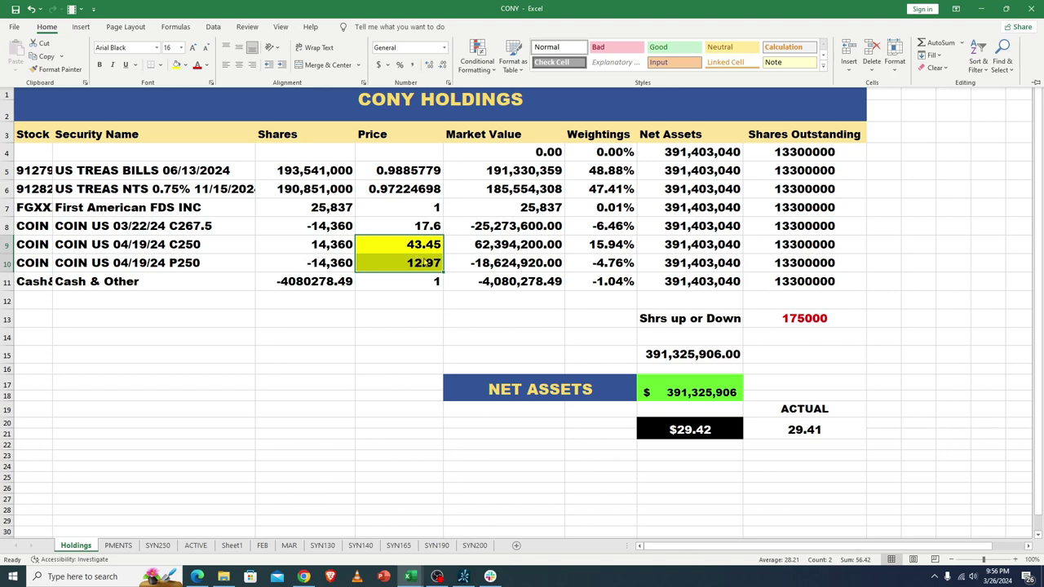
key("ctrl+F1")
Review March's synthetic income, short call income, net income, total shares and income per share on the PMENTS sheet, plus December's distribution
left_click(117, 545)
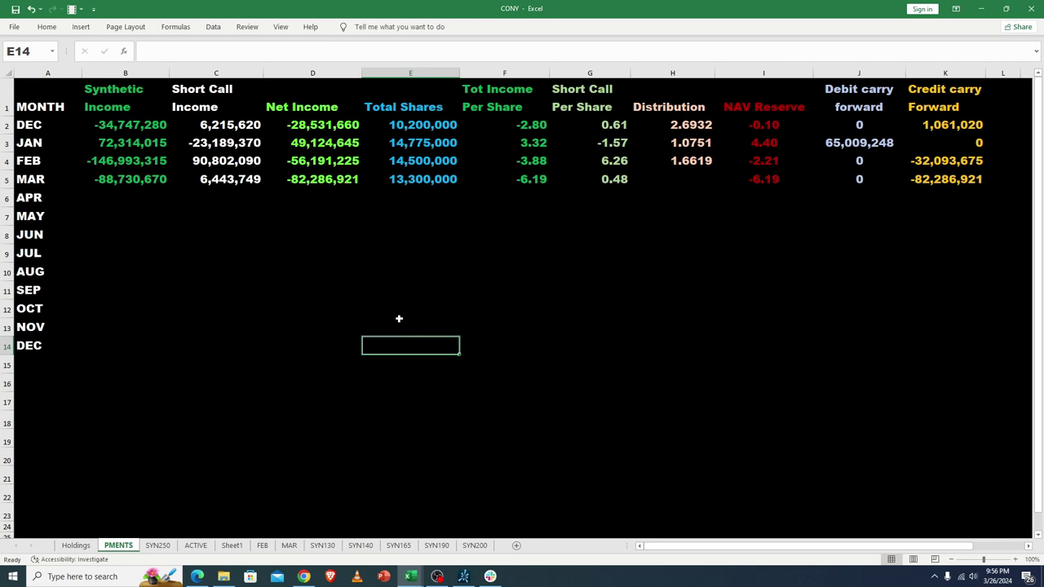
left_click(127, 181)
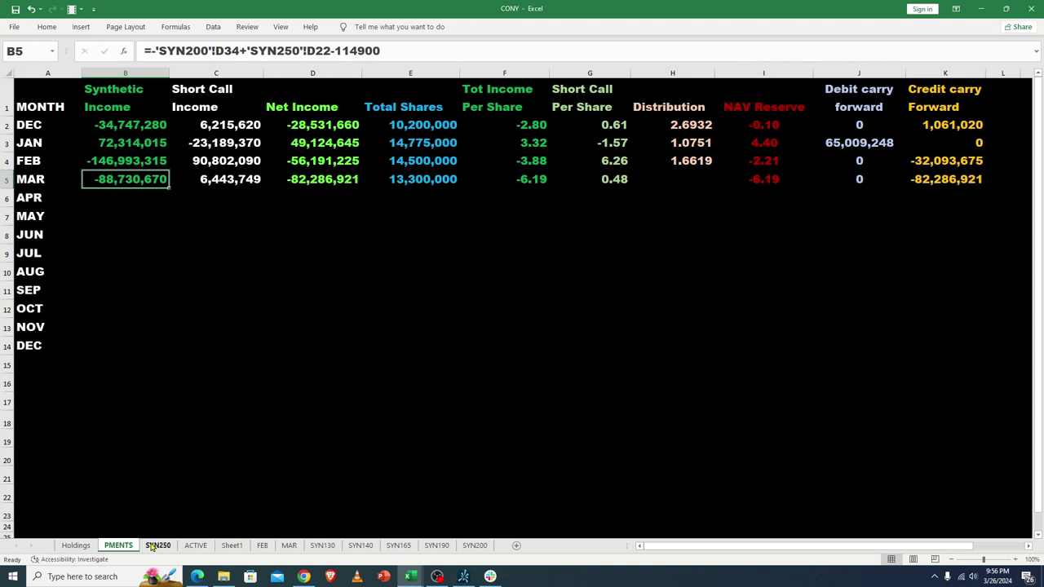
left_click(224, 182)
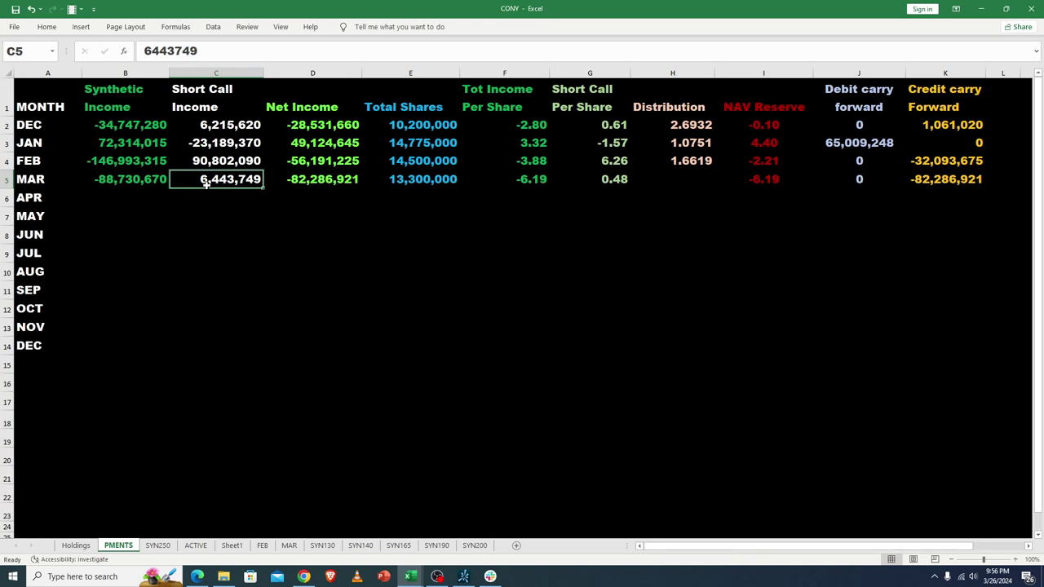
left_click(314, 185)
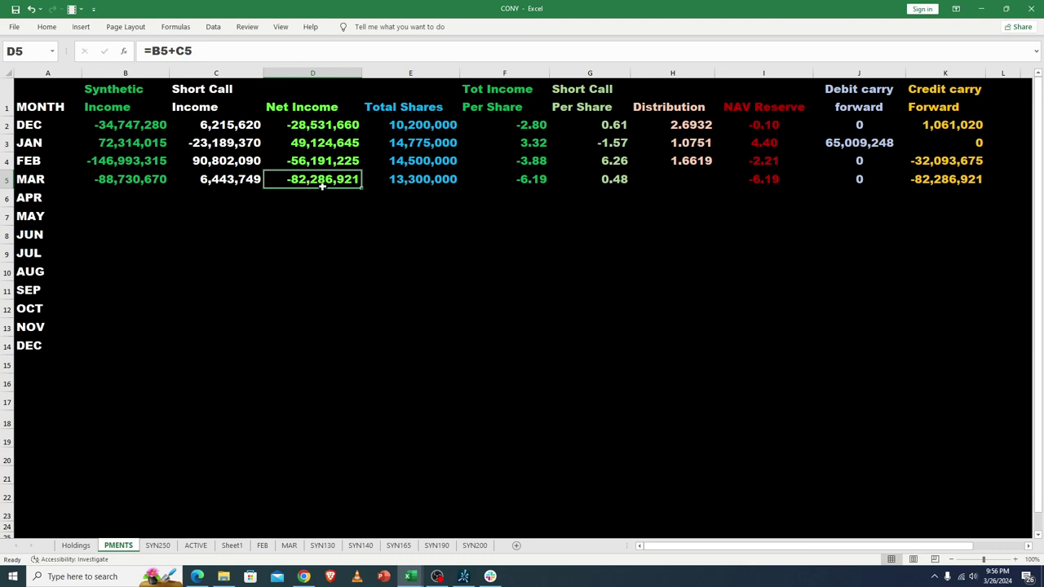
left_click(415, 180)
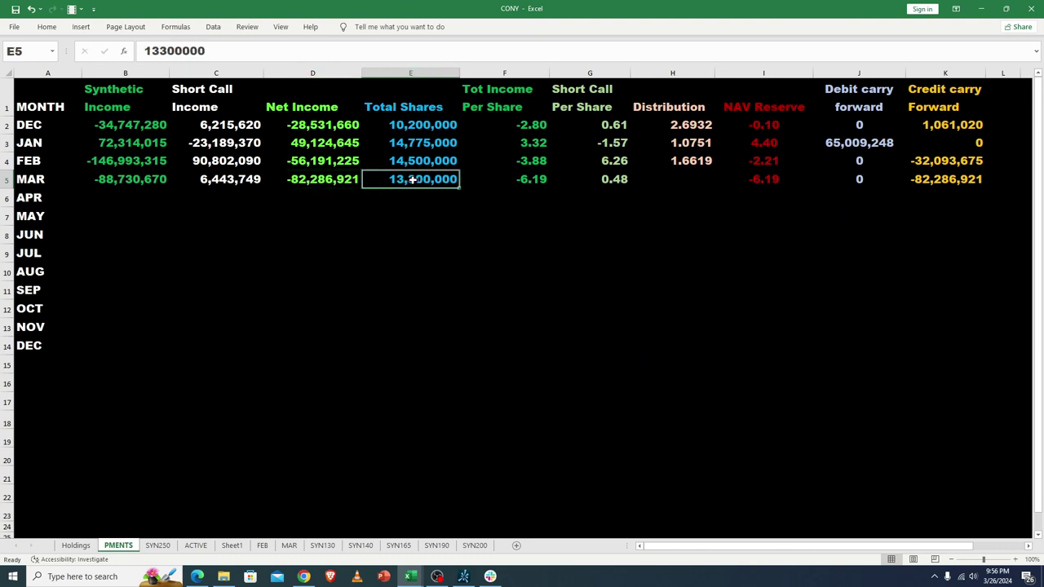
left_click(536, 183)
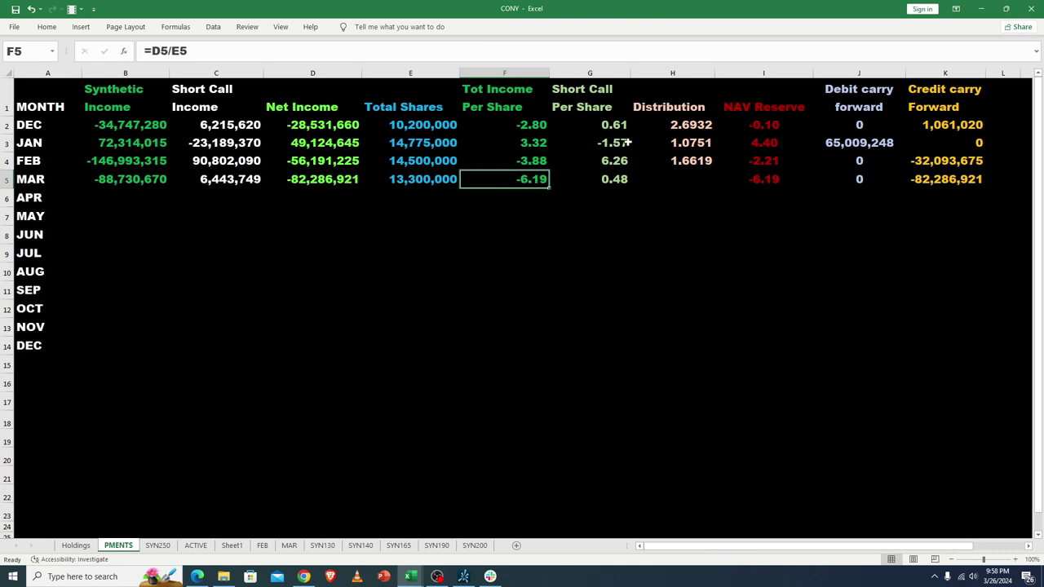
left_click(689, 125)
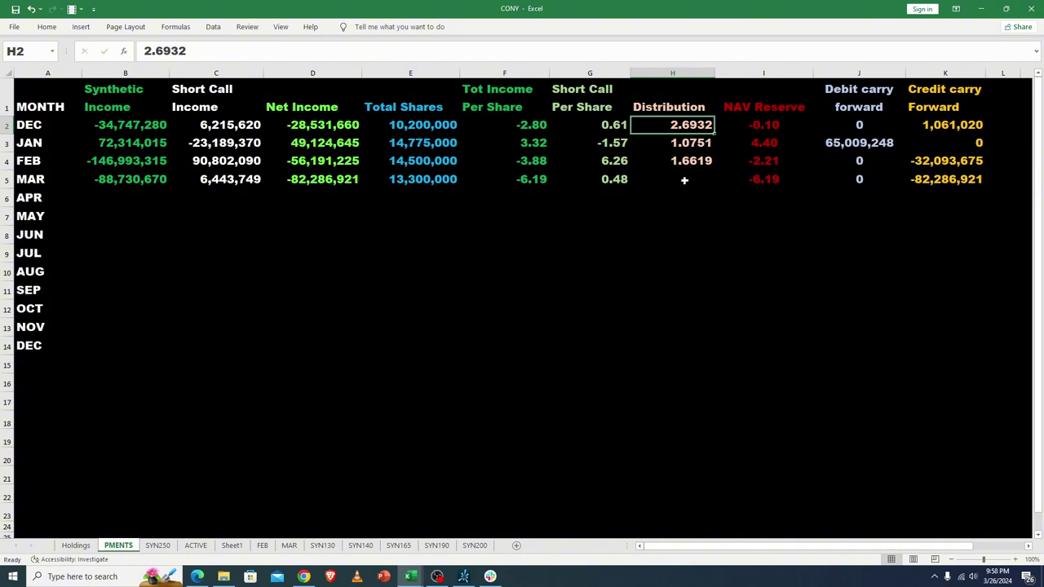
Compare the calculated net asset value per share with the actual price on the Holdings sheet
left_click(76, 546)
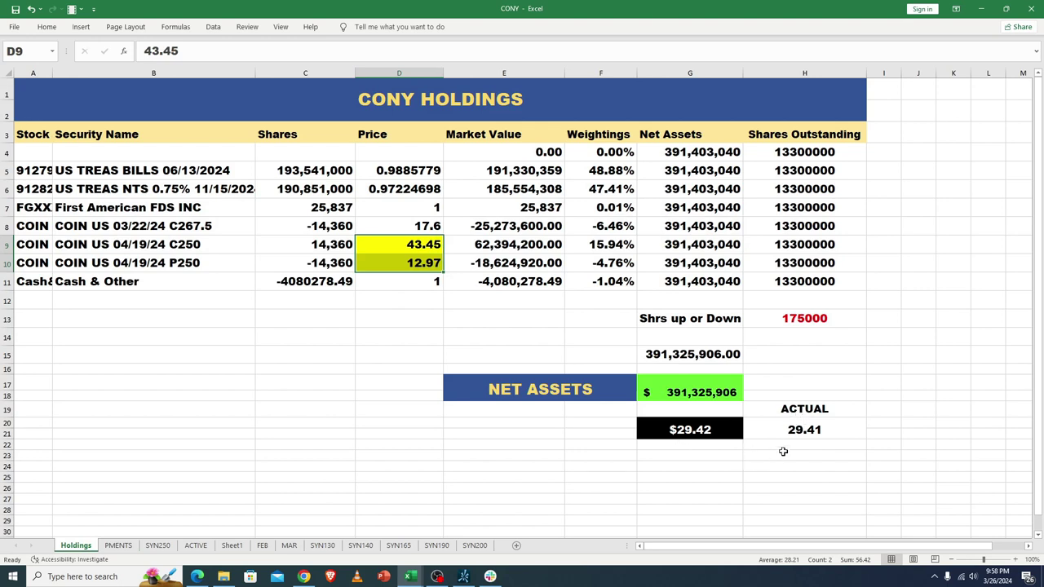
left_click(796, 430)
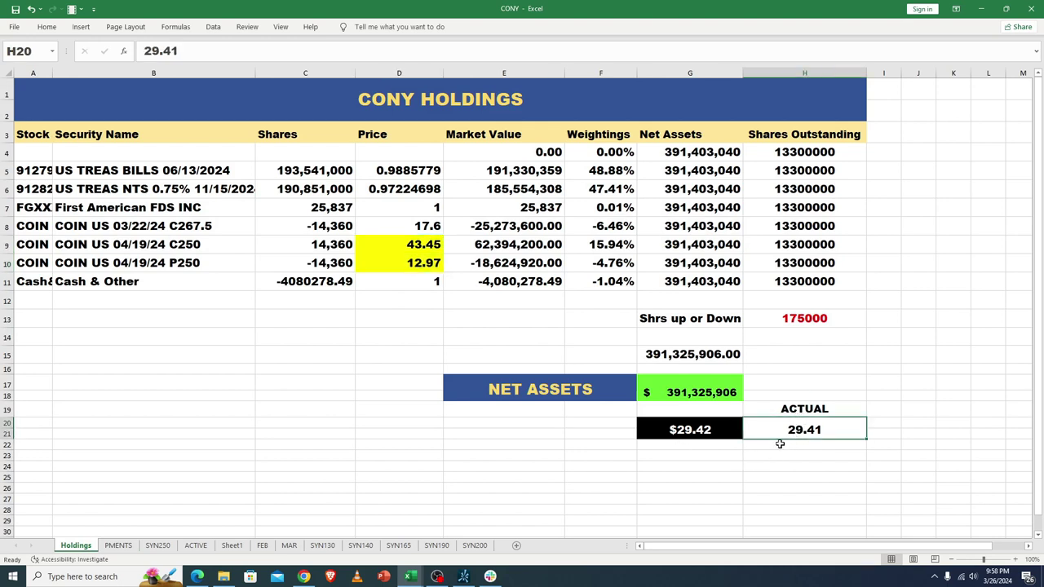
left_click(685, 434)
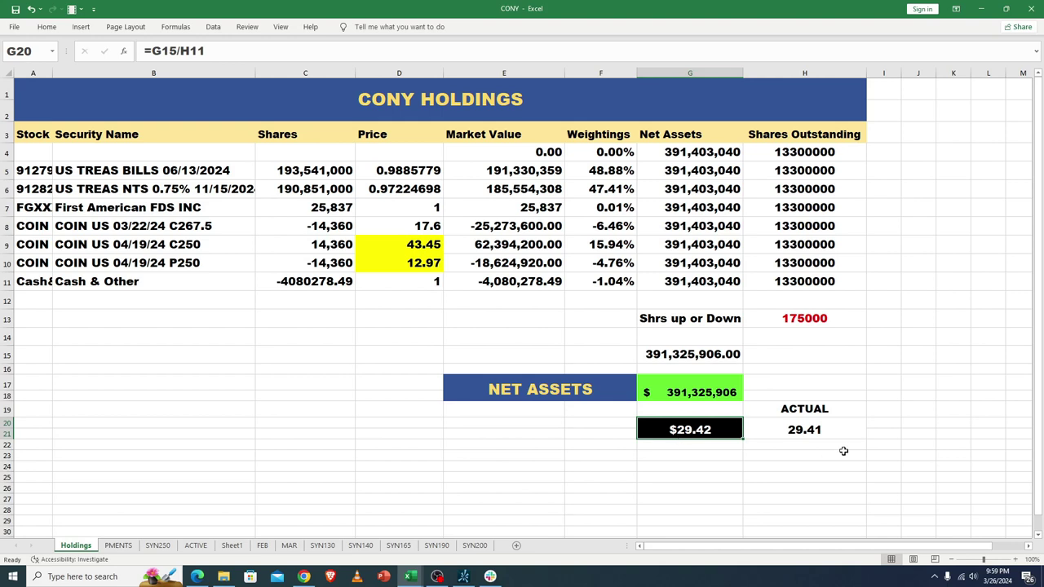
left_click(816, 432)
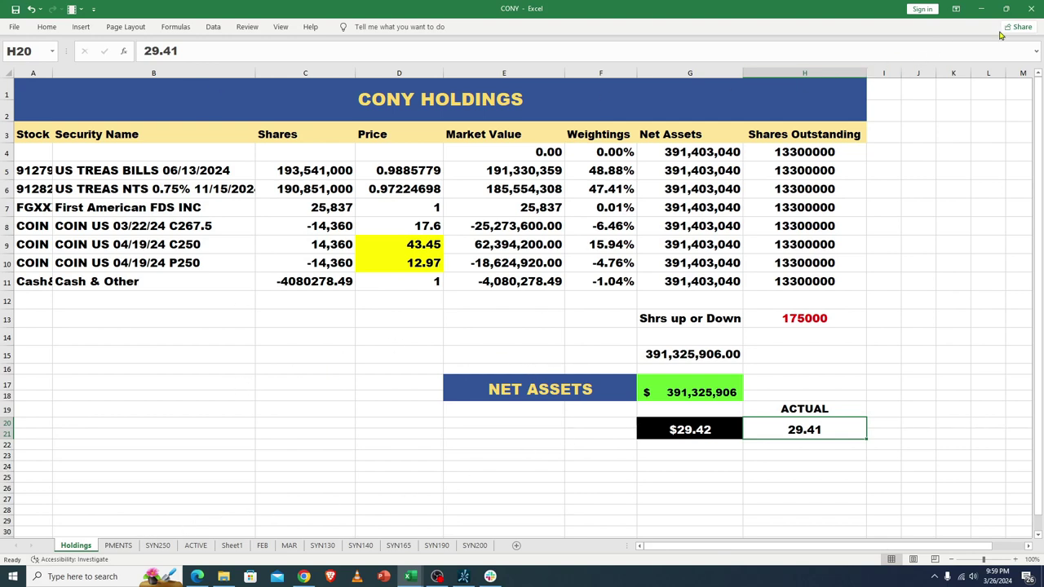
Open the MSTY workbook and view its HOLDINGS sheet
left_click(16, 29)
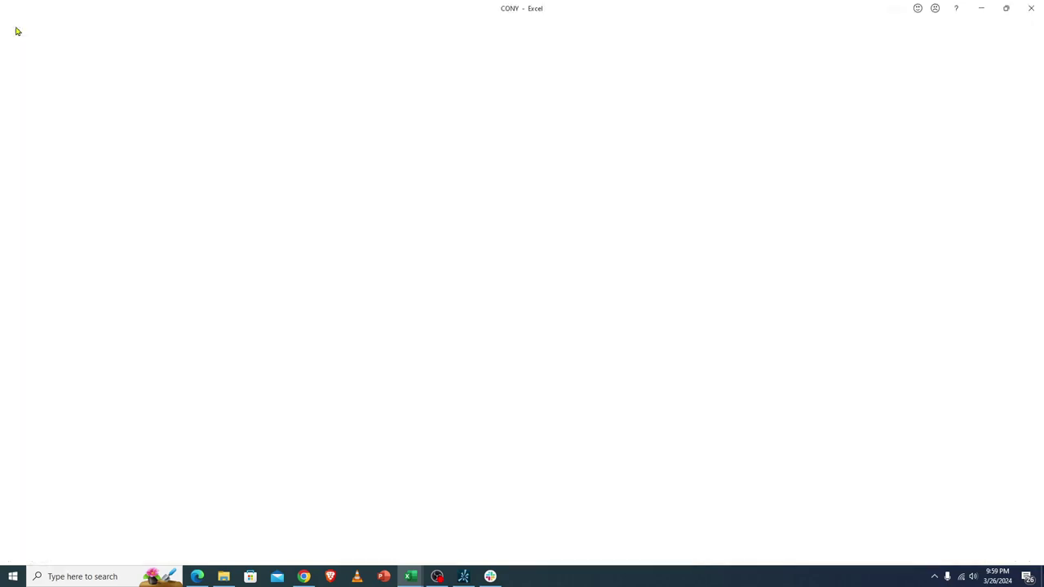
left_click(144, 312)
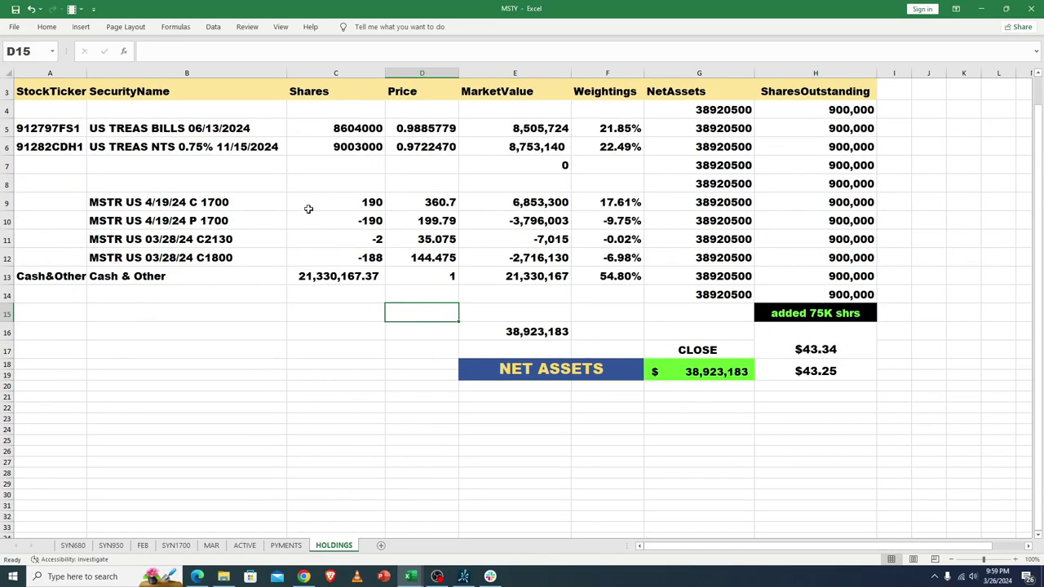
left_click(303, 179)
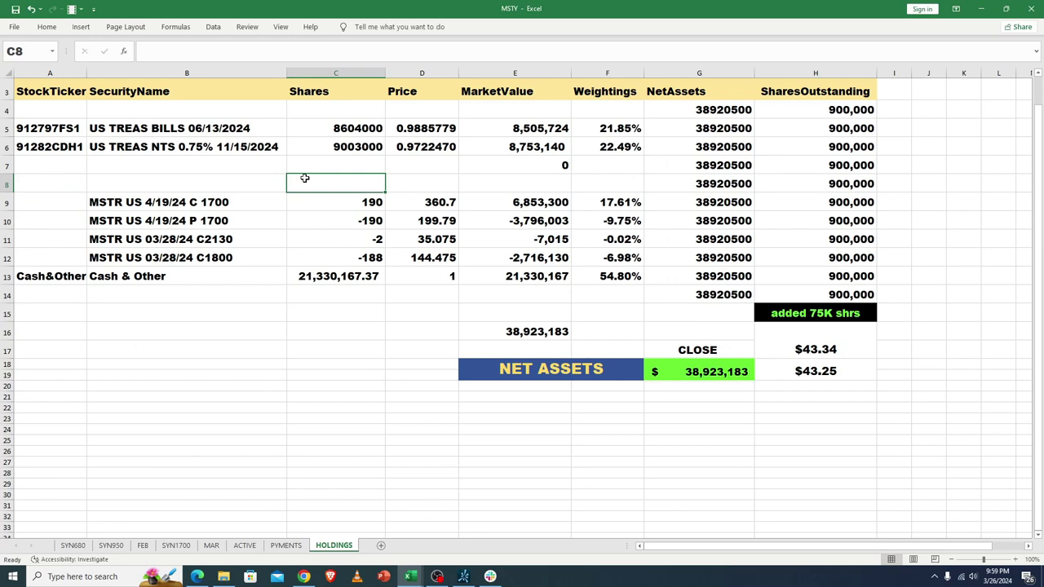
Examine the MSTY workbook's MAR sheet and check the MSTR and MSTY gain % formulas for 3/25/24
left_click(212, 546)
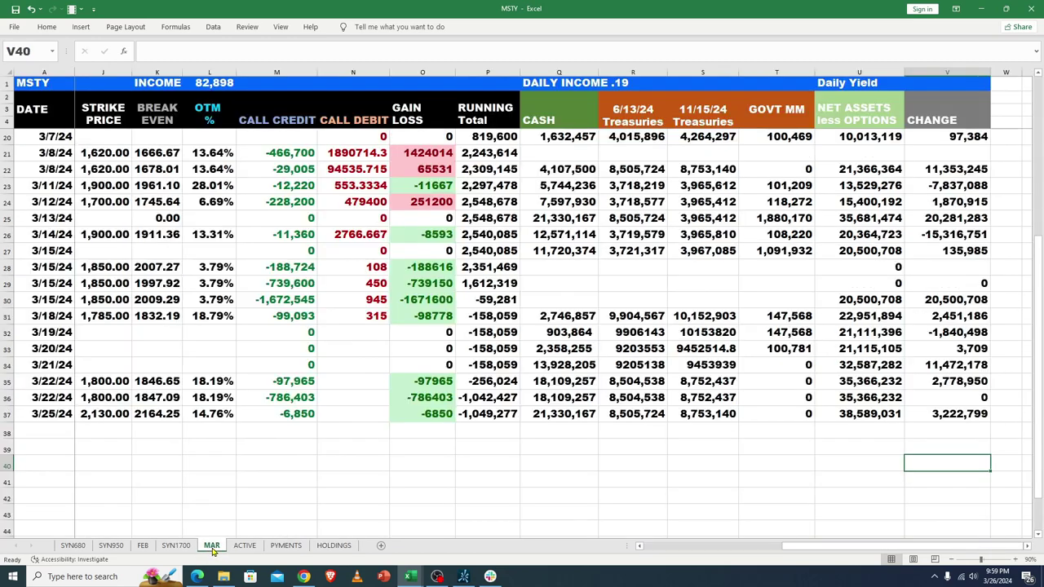
left_click(313, 490)
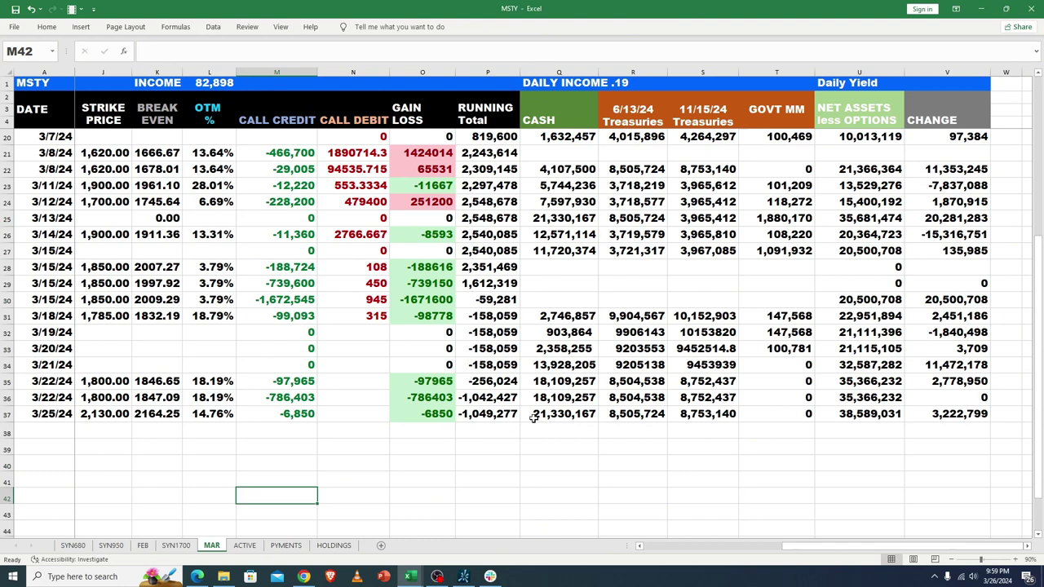
left_click_drag(831, 546, 615, 538)
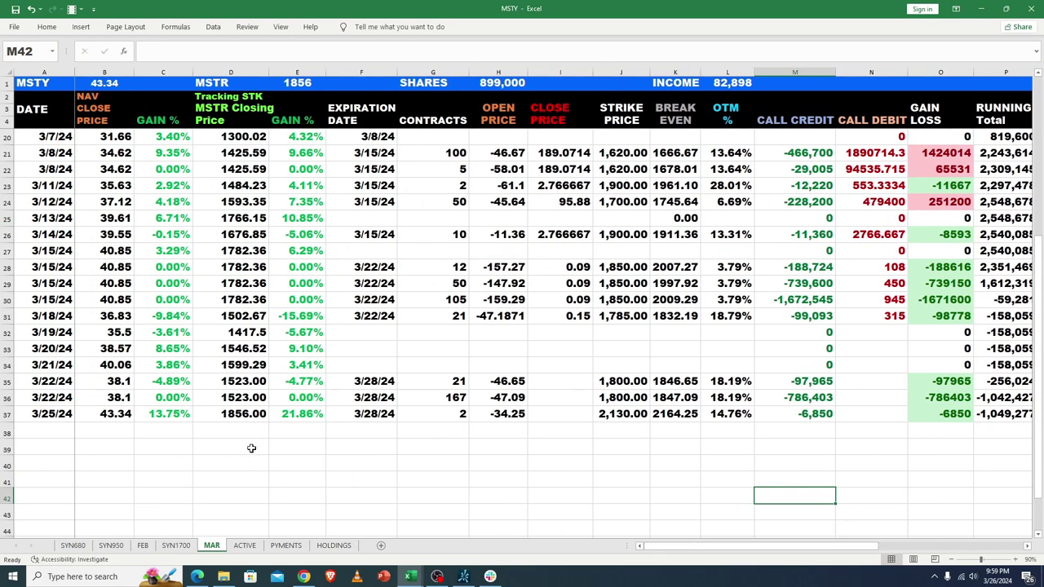
left_click(295, 414)
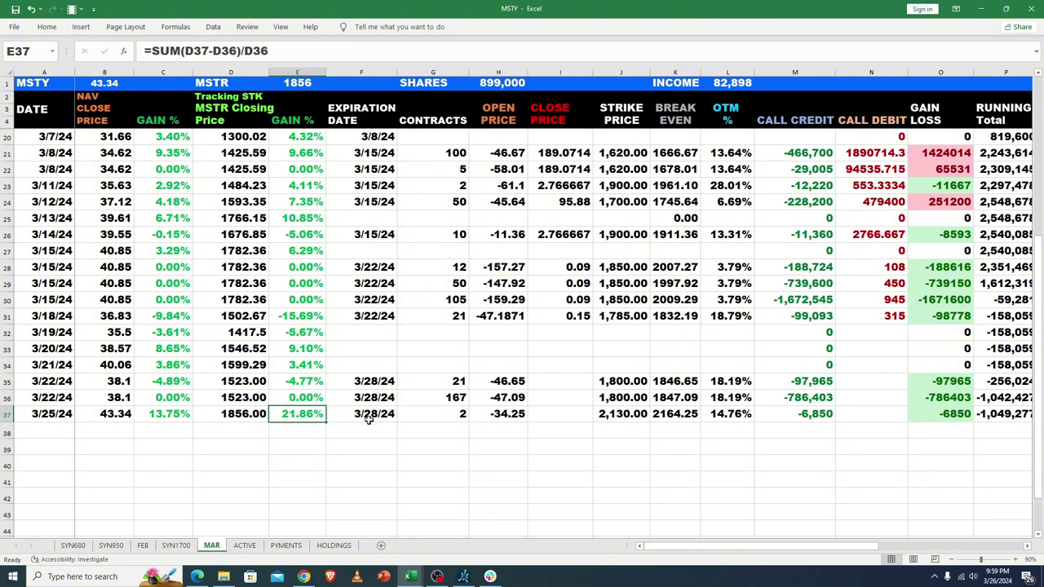
left_click(156, 416)
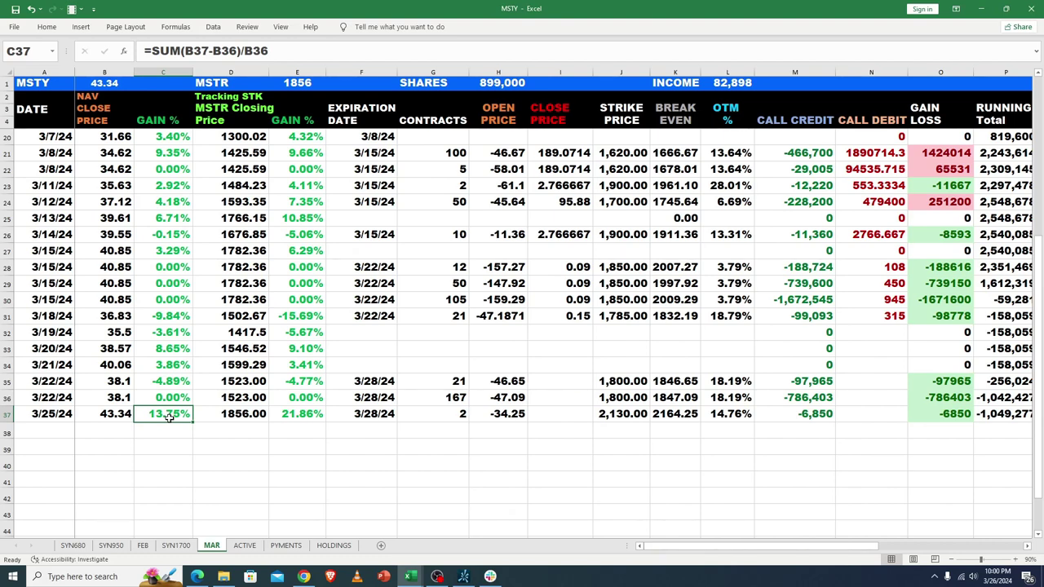
Check the strike prices and OTM % of the 3/22/24 covered calls on the MAR sheet
left_click(619, 397)
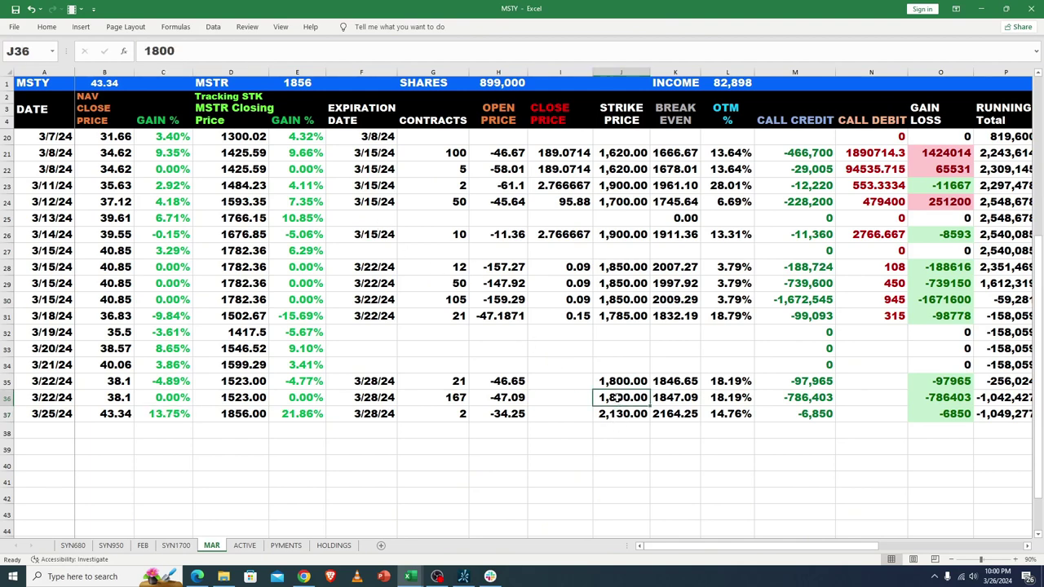
left_click(717, 399)
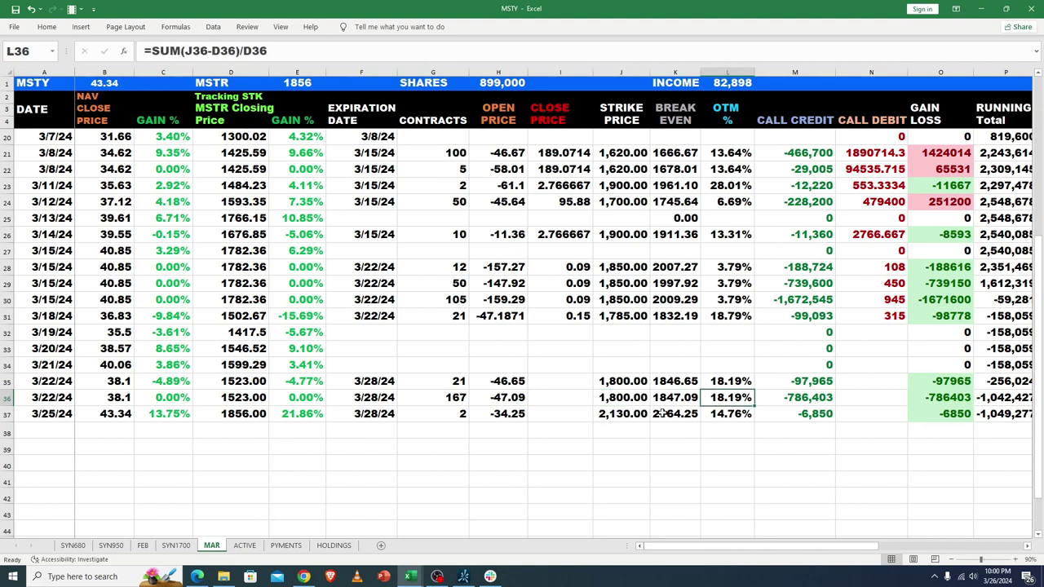
left_click(618, 397)
left_click(616, 382)
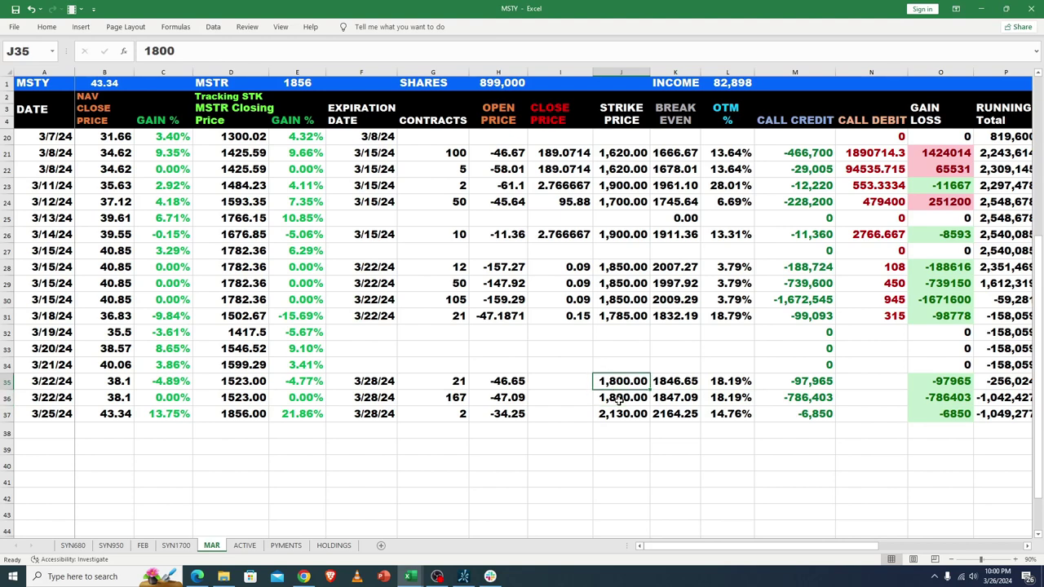
left_click(620, 400)
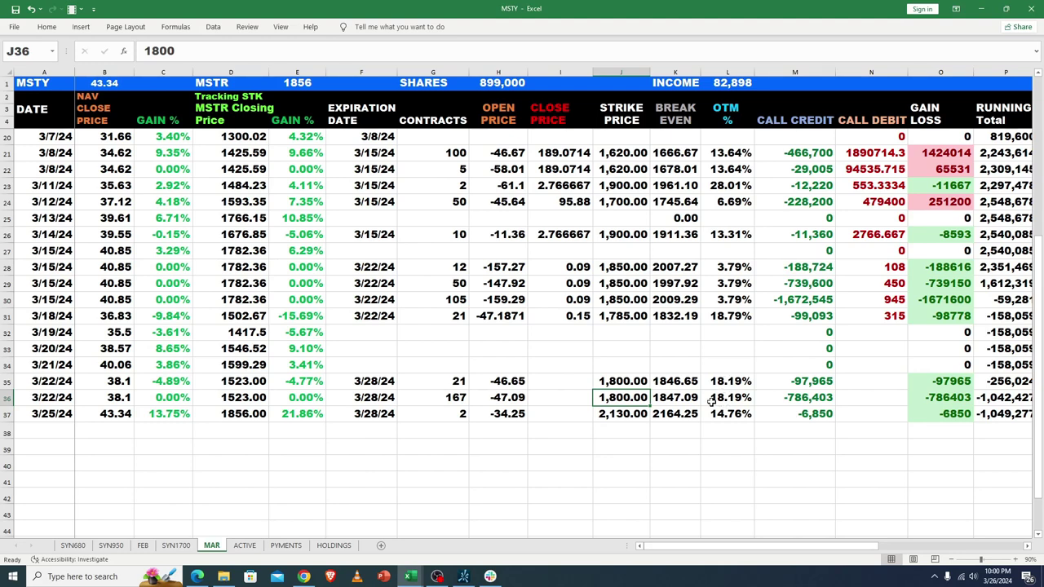
Compare MSTR's closing prices for 3/22/24 and 3/25/24, and check the larger 3/22/24 call trade's contracts and open price
left_click(241, 399)
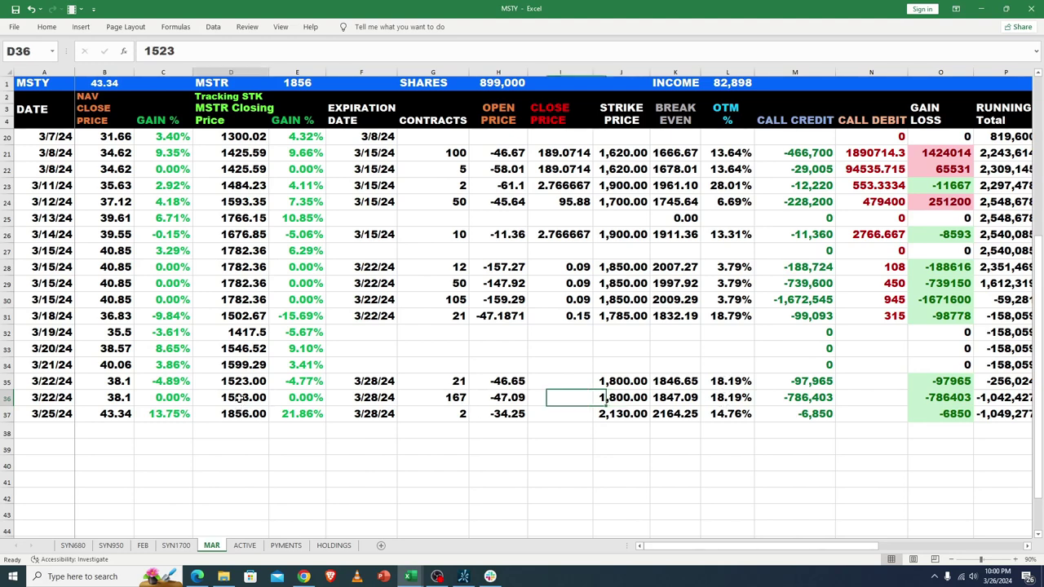
left_click(243, 413)
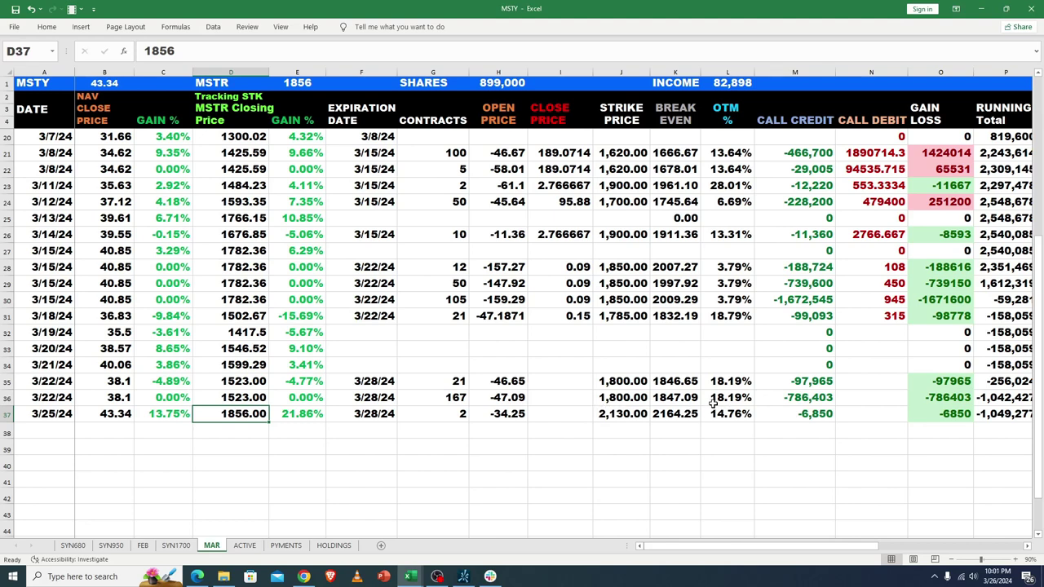
left_click(452, 400)
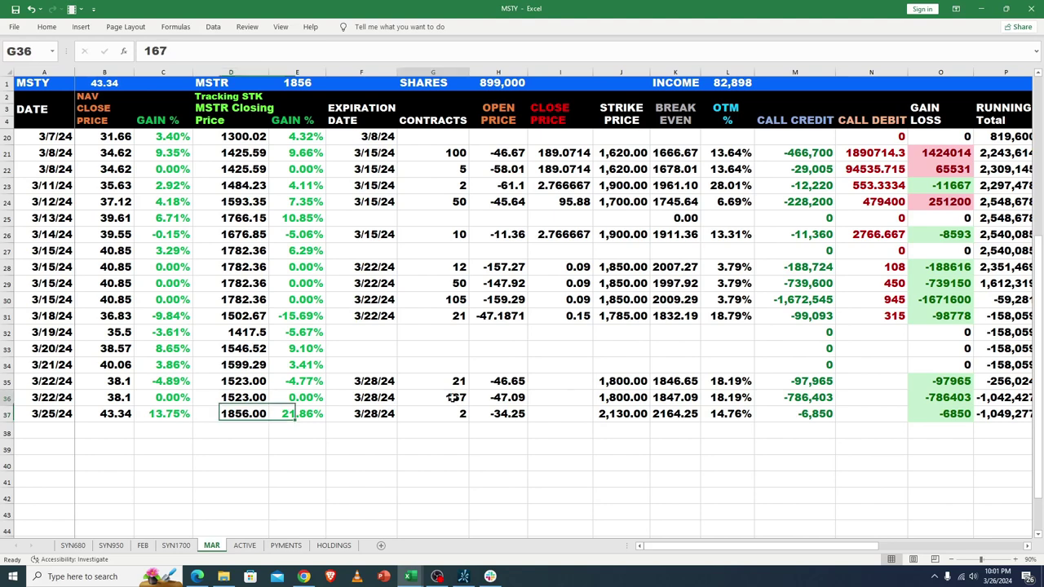
left_click(507, 399)
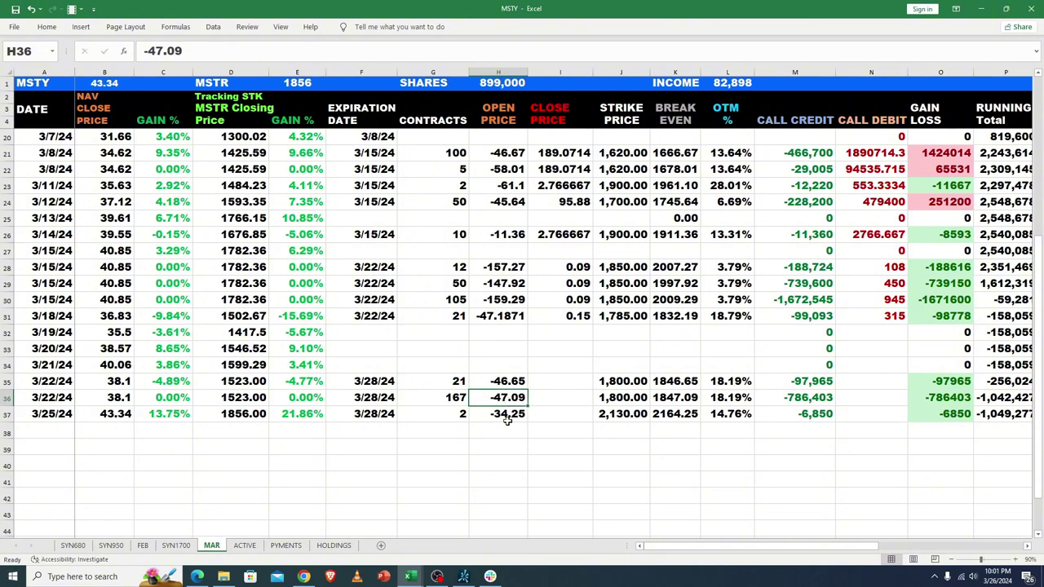
View the SYN1700 synthetic position sheet and the ACTIVE sheet's contract allocation and caps, returning to SYN1700
left_click(172, 548)
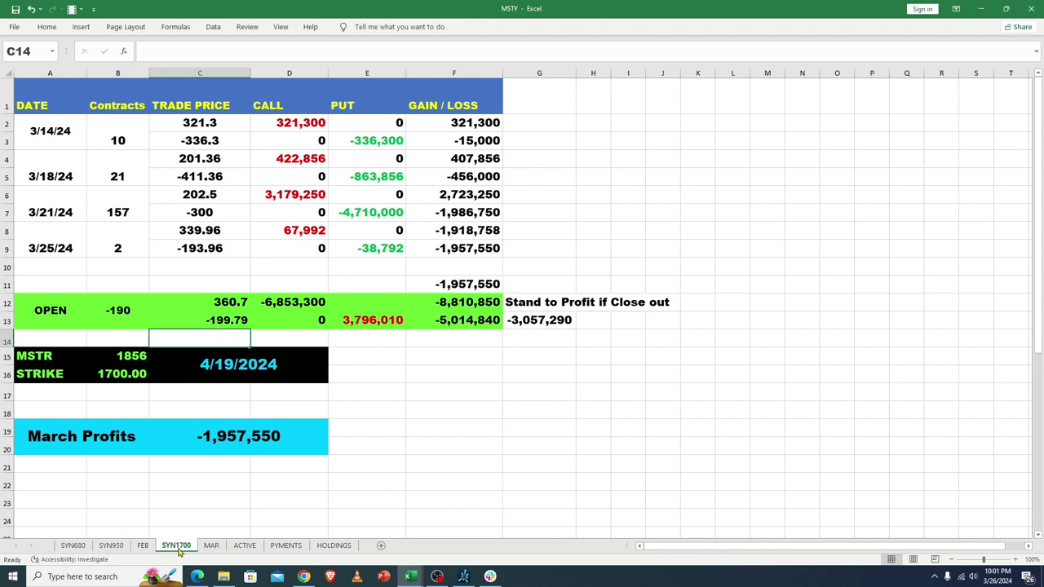
left_click(244, 546)
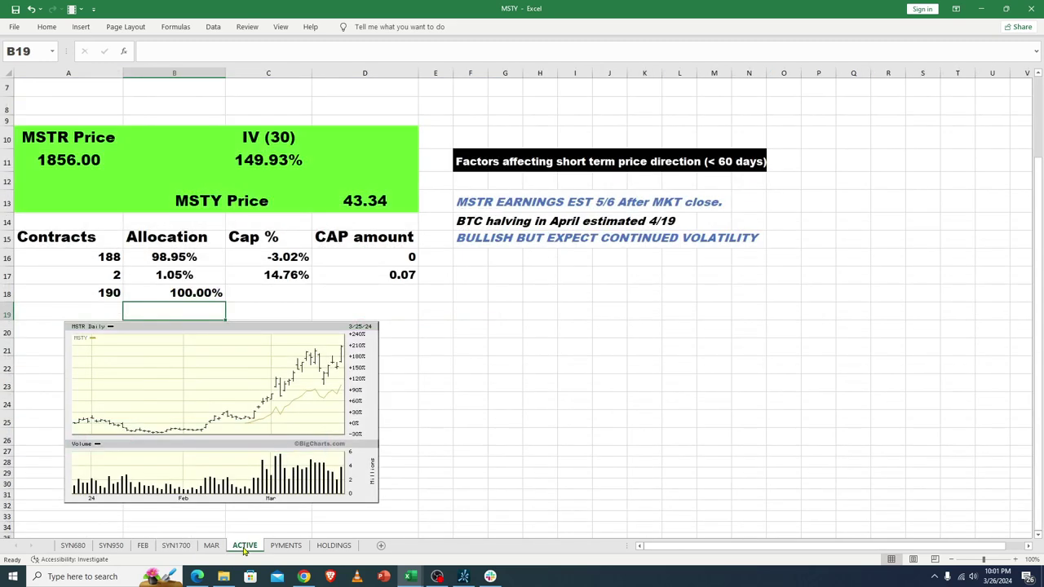
left_click(186, 548)
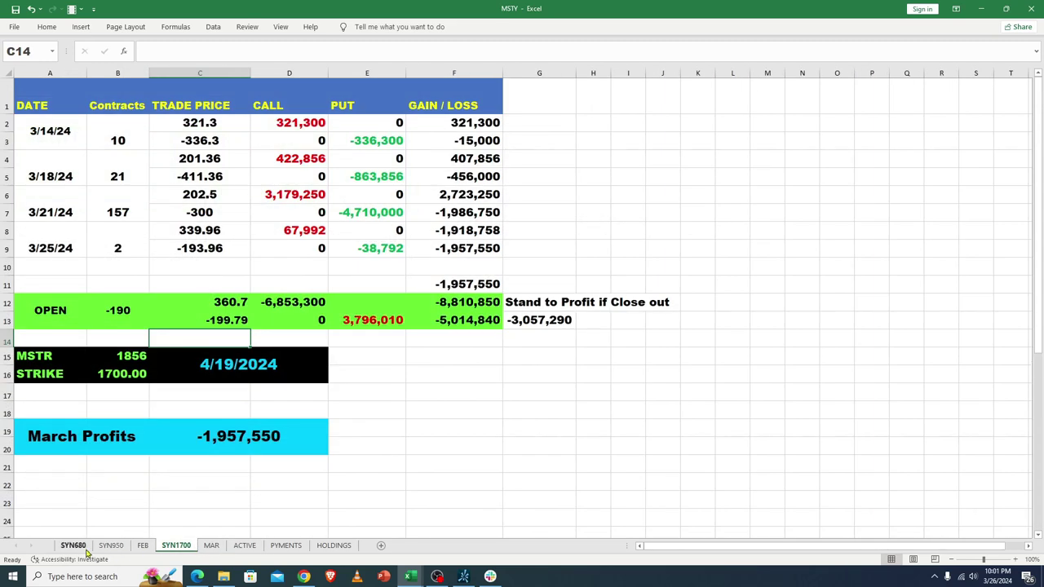
Check the total income per share and short call per share formulas for March on the PYMENTS sheet
left_click(292, 546)
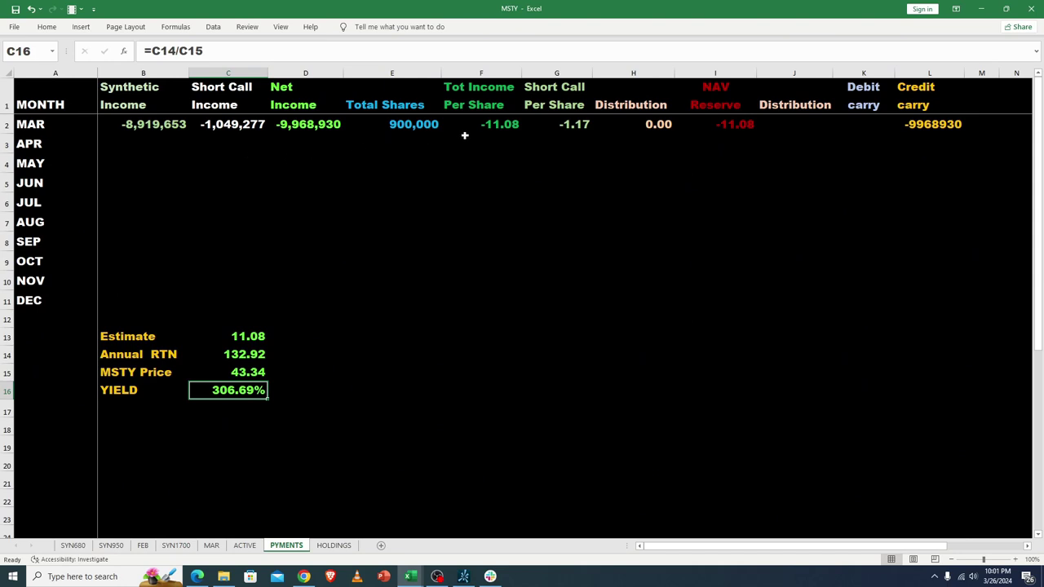
left_click(492, 131)
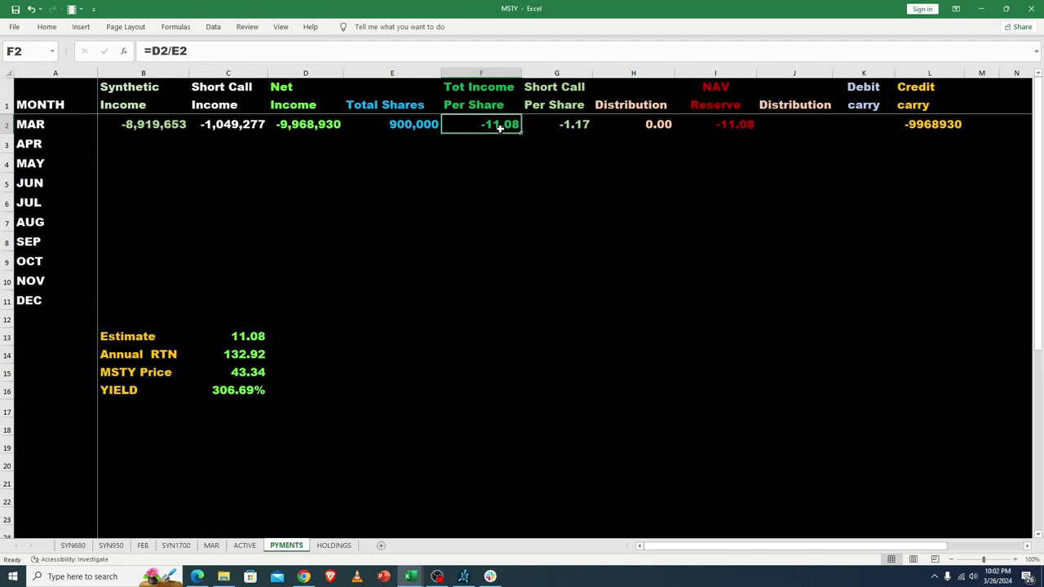
left_click(564, 123)
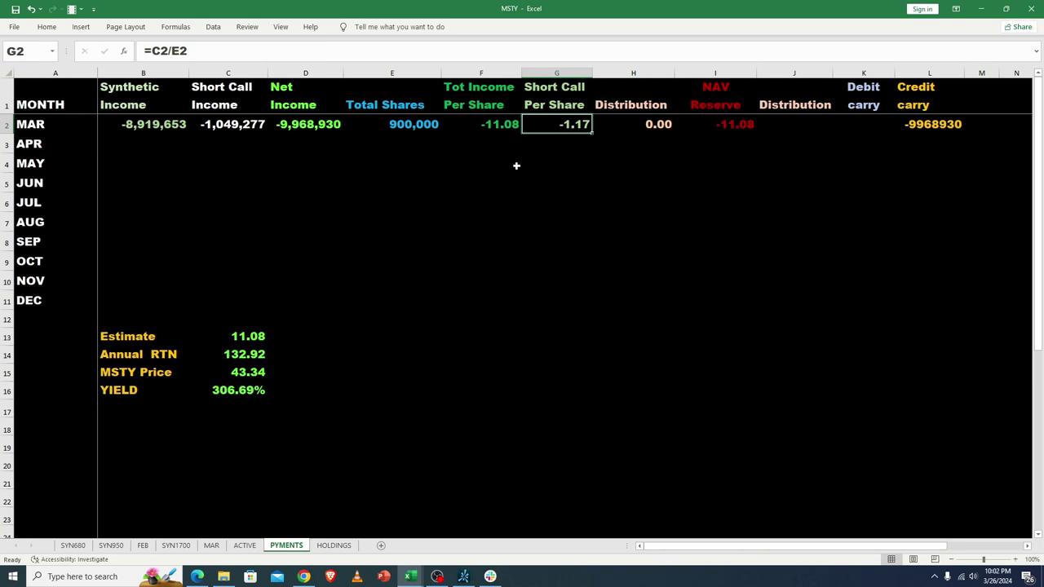
left_click(491, 131)
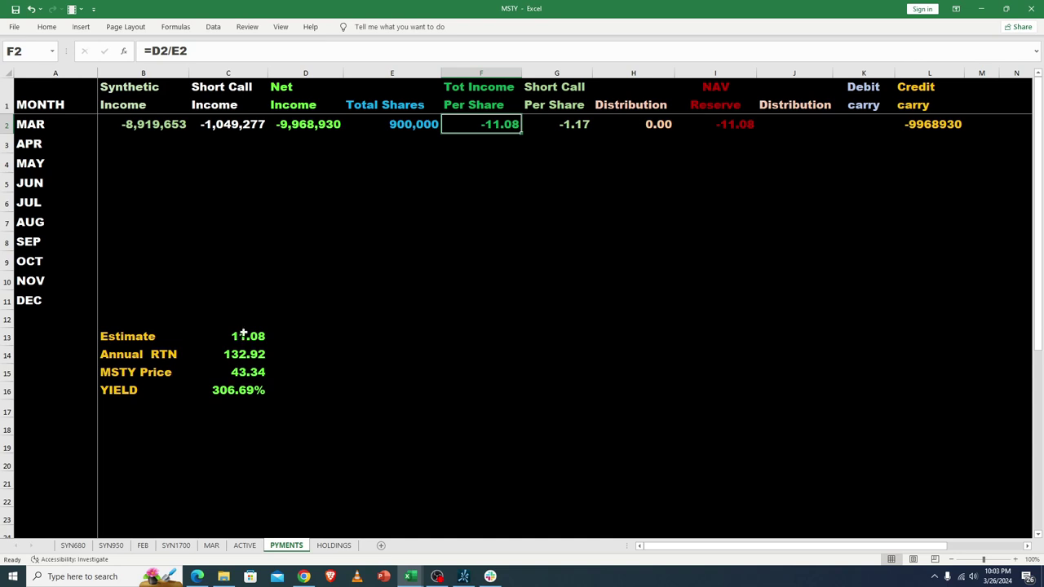
Review the distribution estimate, MSTY price and yield in the summary below the monthly table
left_click(240, 375)
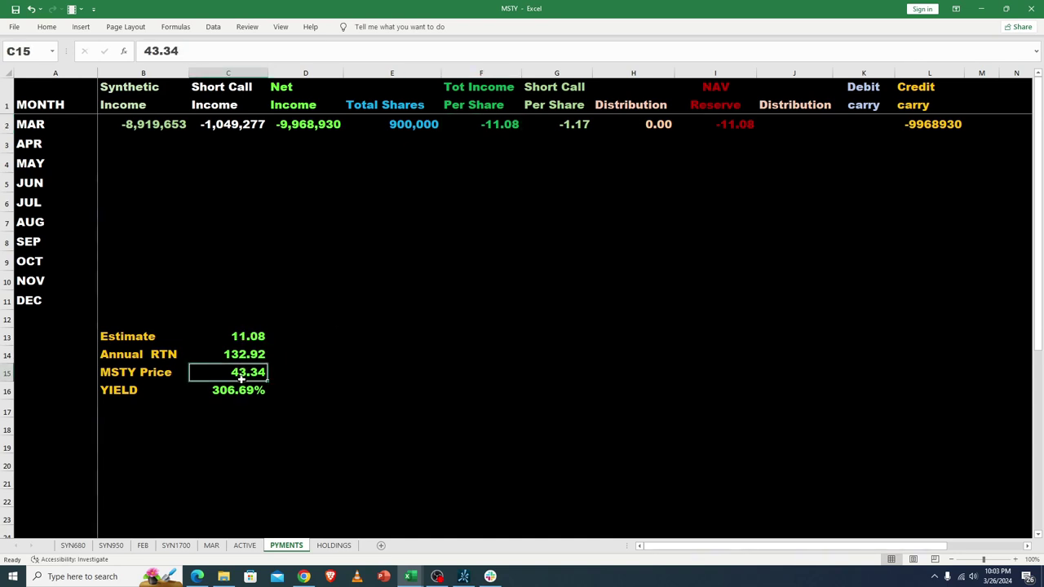
left_click(243, 338)
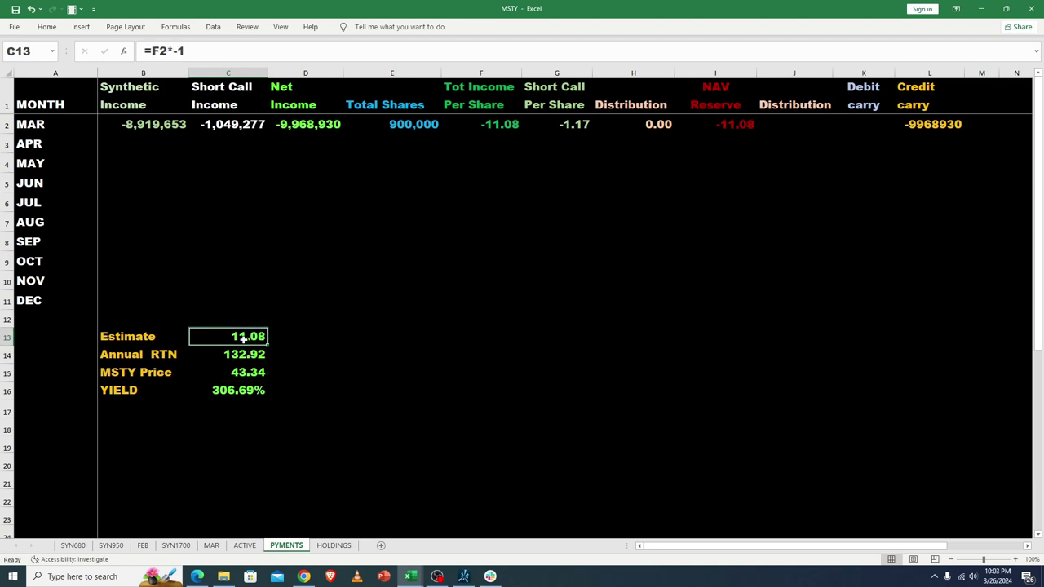
left_click(227, 393)
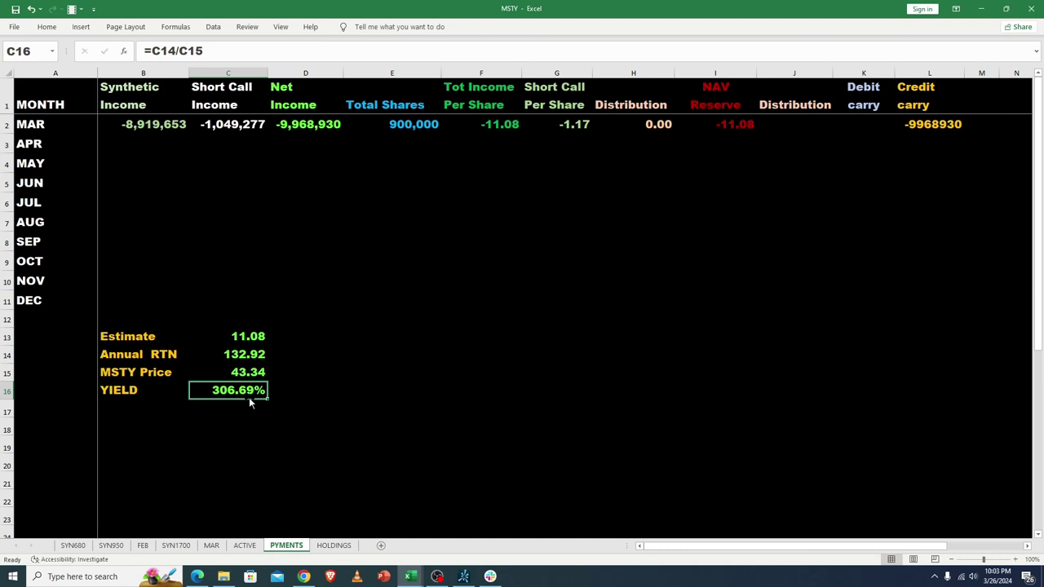
left_click(238, 371)
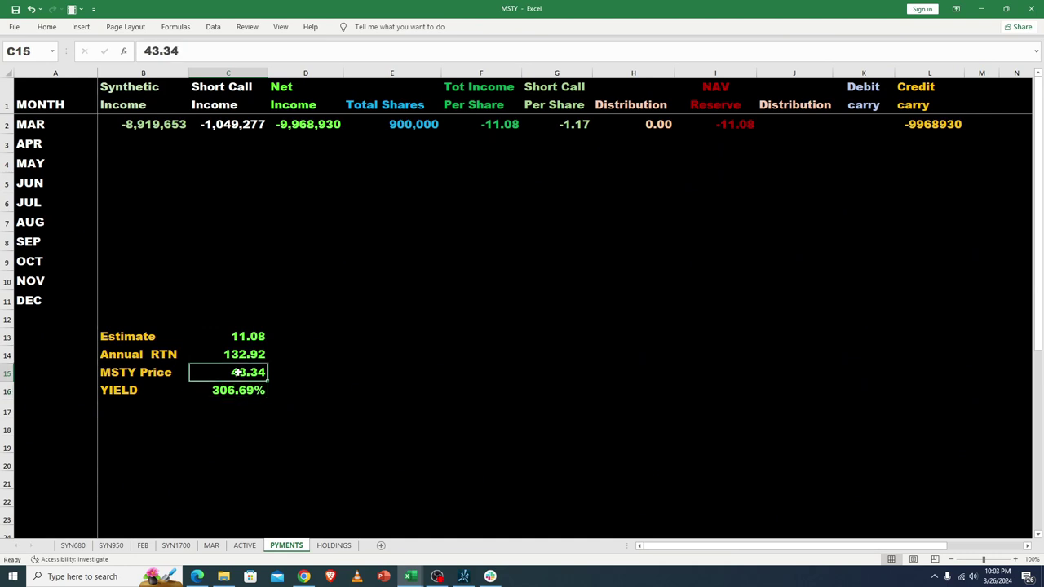
left_click(237, 390)
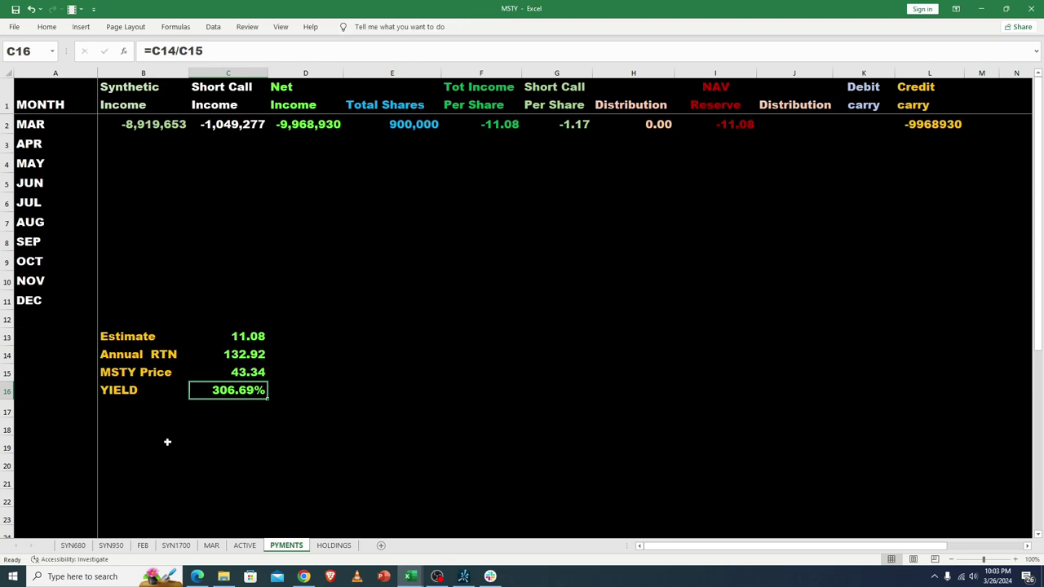
Compare the 3/25/24 synthetic trade prices with the strike and MSTR price on the SYN1700 sheet
left_click(172, 546)
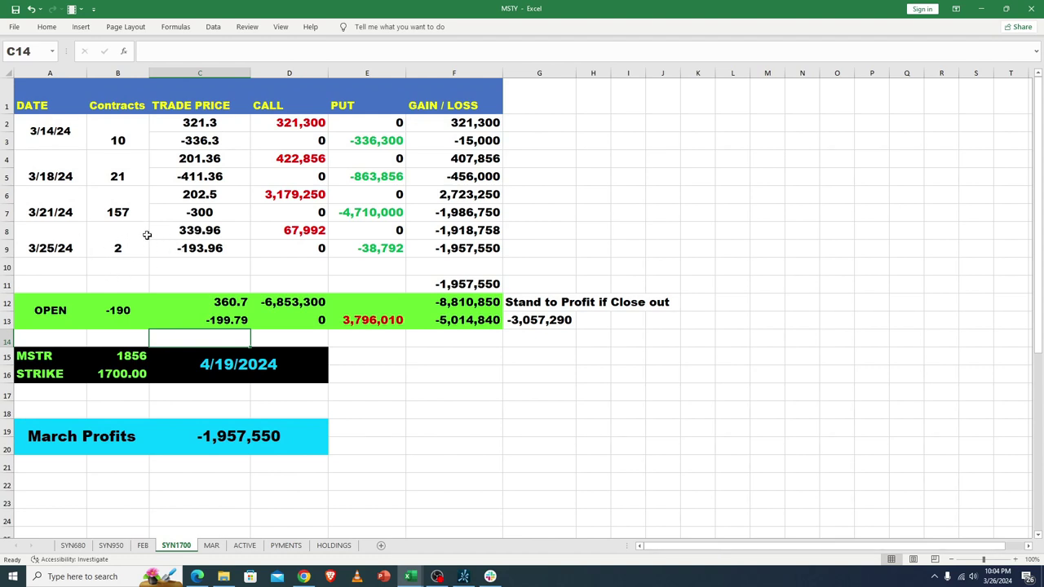
left_click(185, 230)
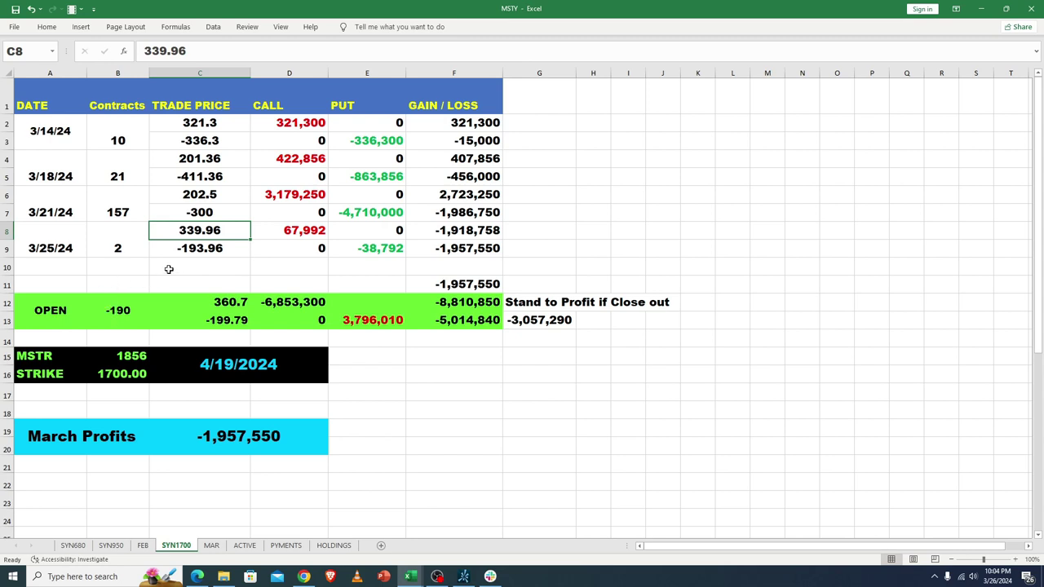
left_click(186, 248)
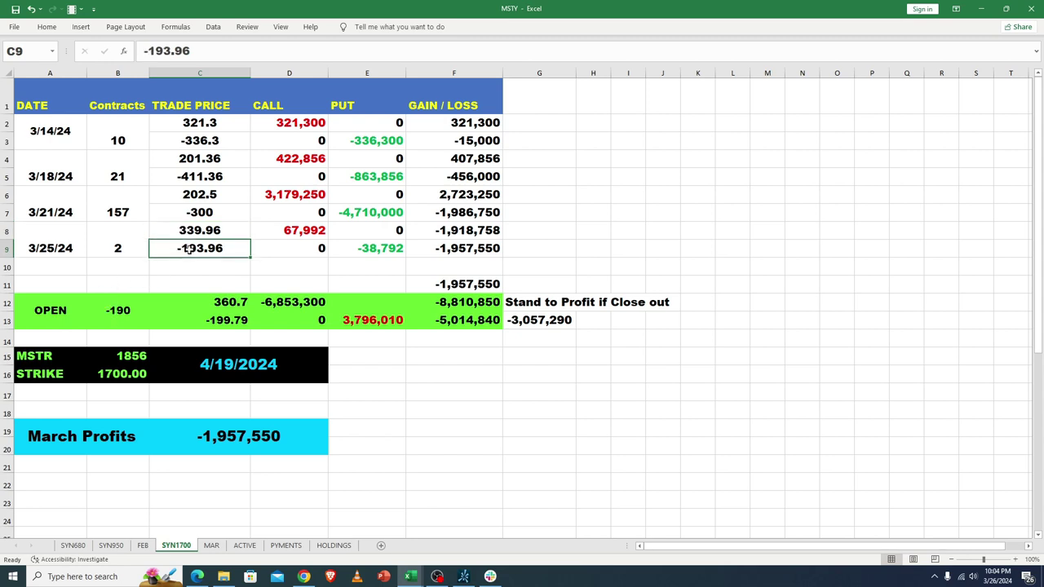
left_click(114, 380)
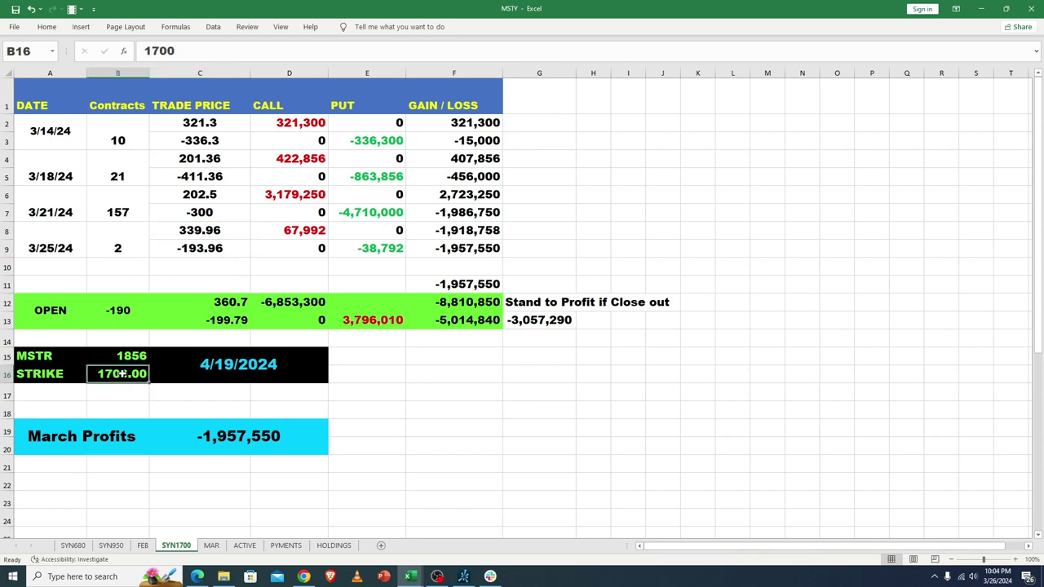
left_click(128, 357)
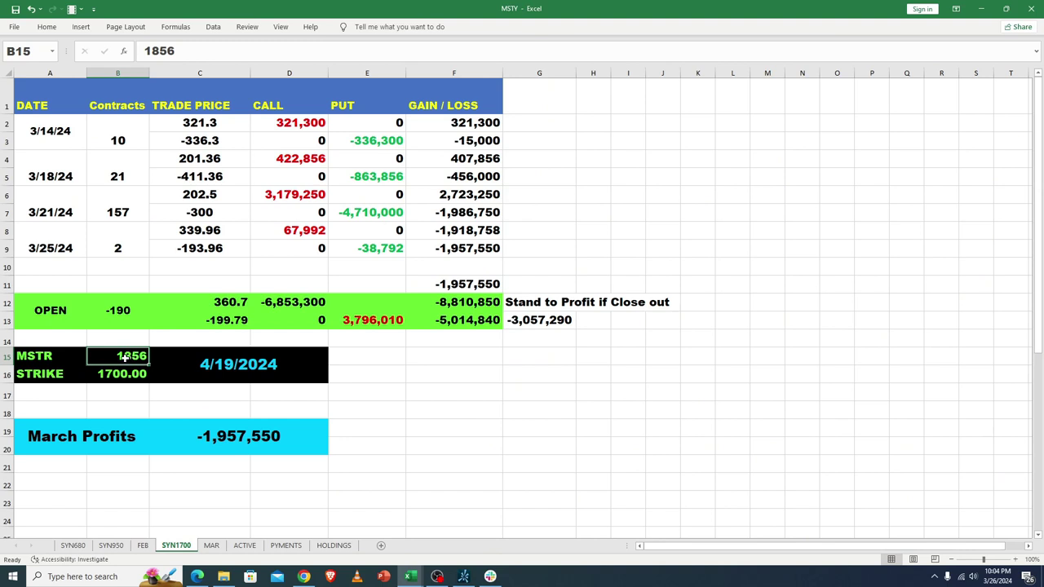
left_click(201, 235)
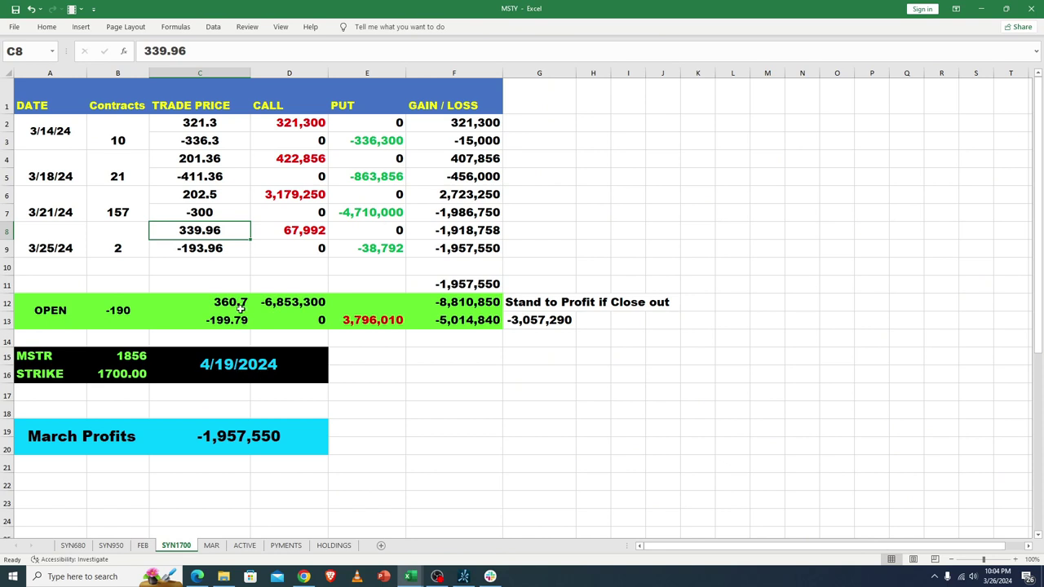
left_click(189, 251)
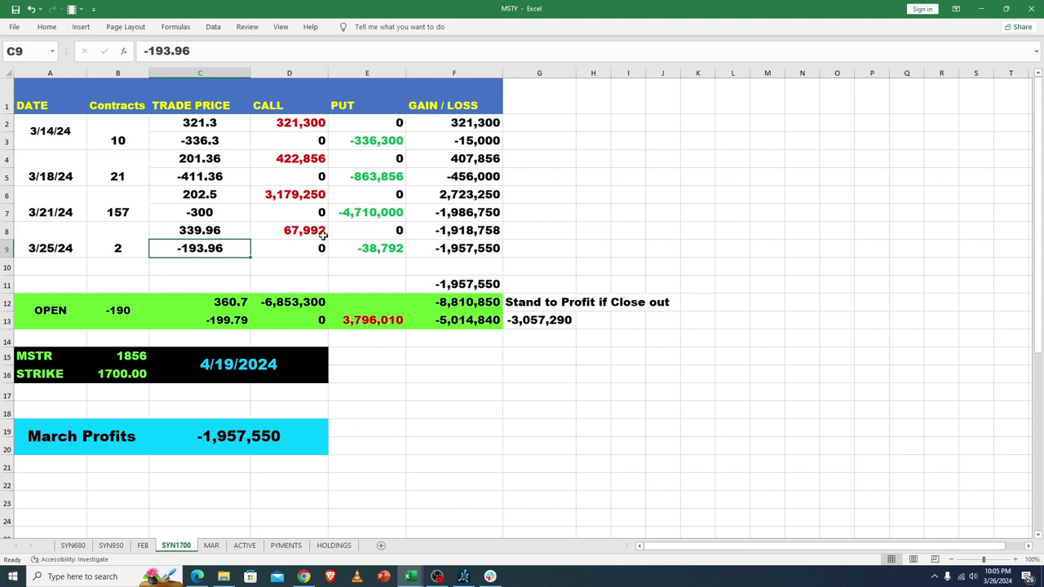
Compare the 3/25/24 synthetic trade's call cost and put credit, including their formulas
left_click(295, 233)
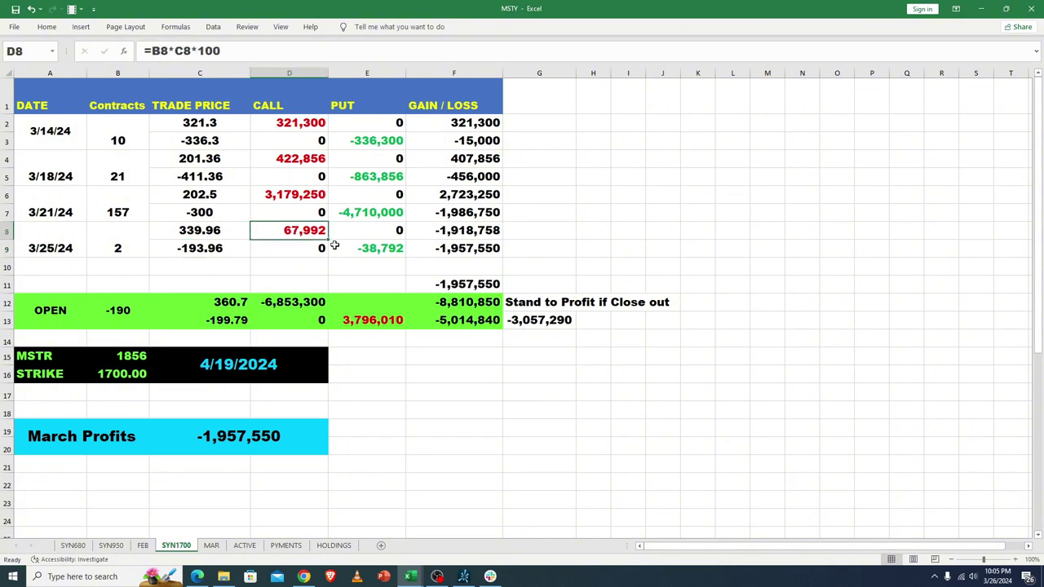
left_click(368, 251)
left_click(302, 229)
left_click(380, 246)
left_click(299, 229)
left_click(368, 244)
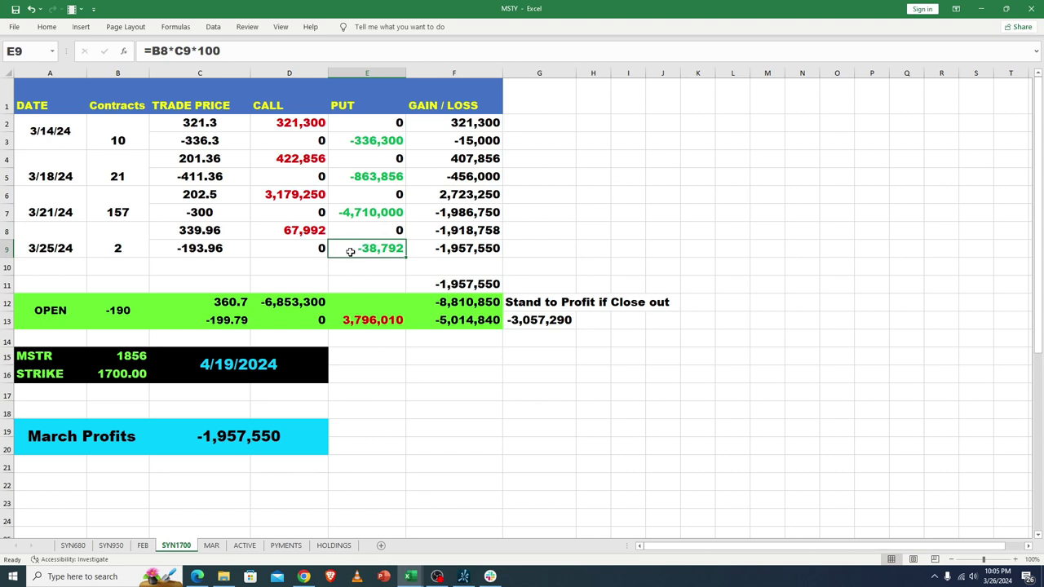
left_click(299, 230)
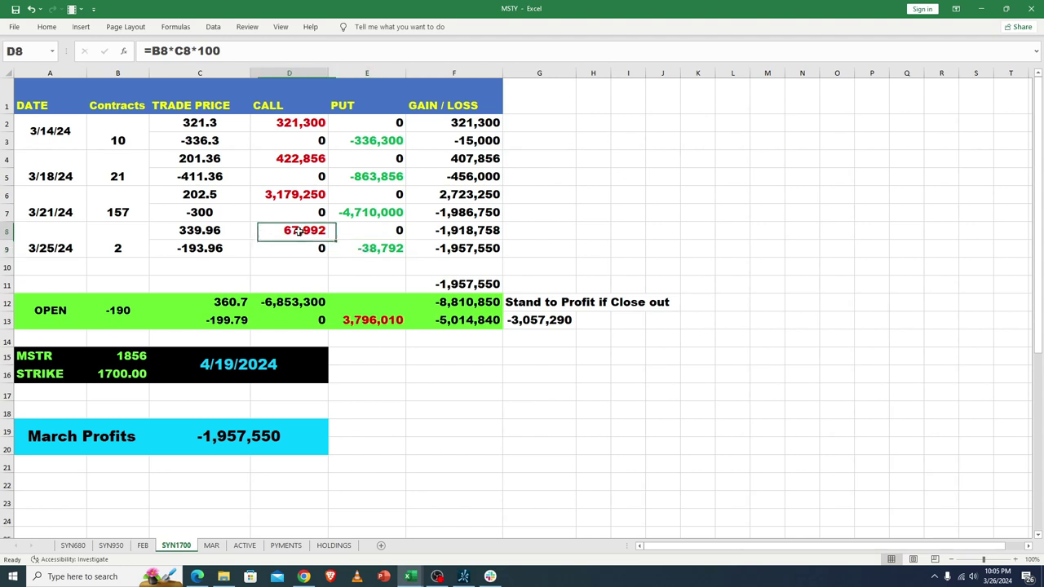
left_click(359, 251)
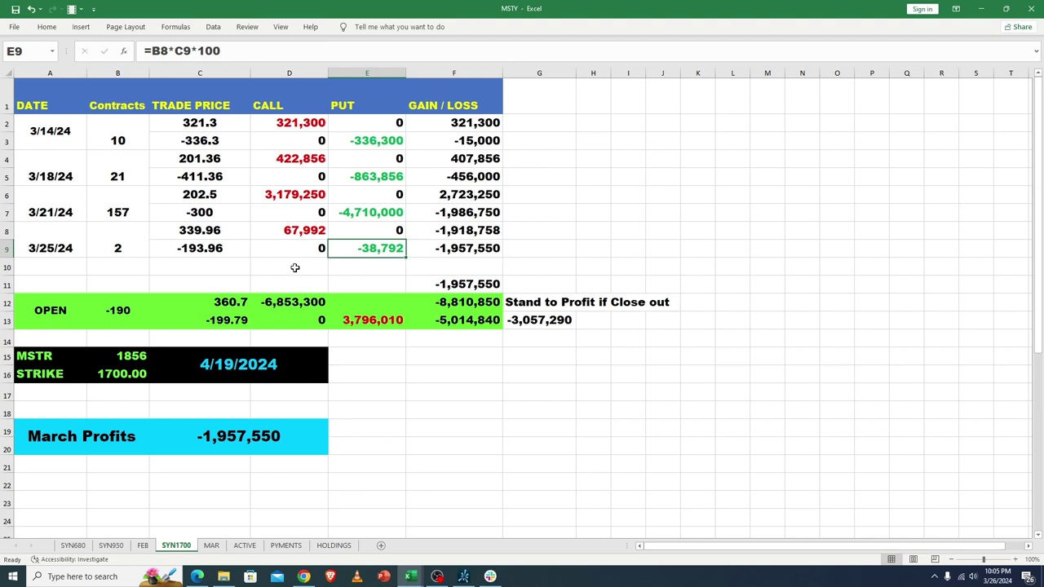
Return to the MAR sheet and check the 3/25/24 row's MSTR gain %, MSTY gain % and contracts
left_click(211, 545)
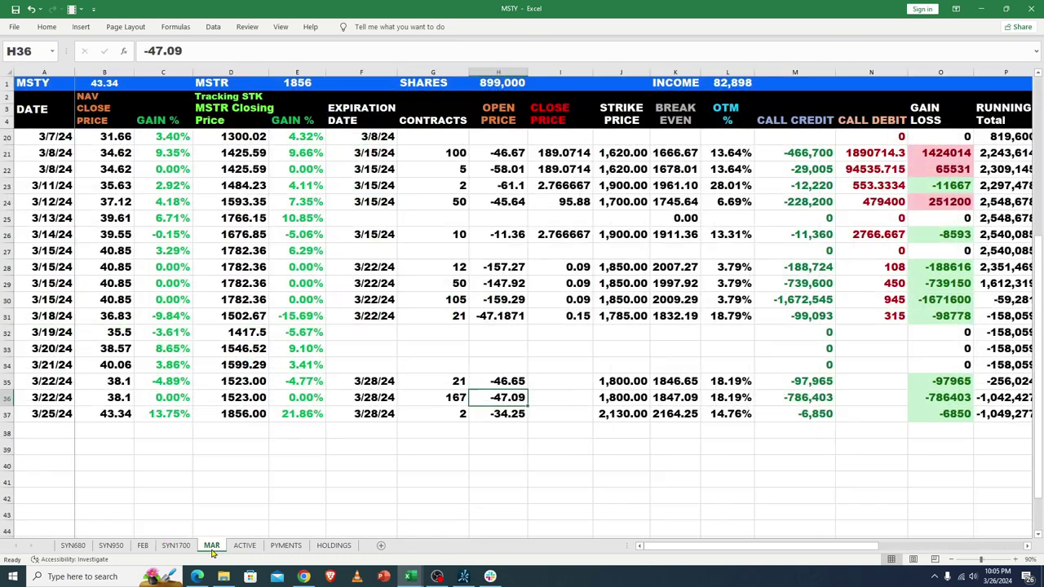
left_click(287, 412)
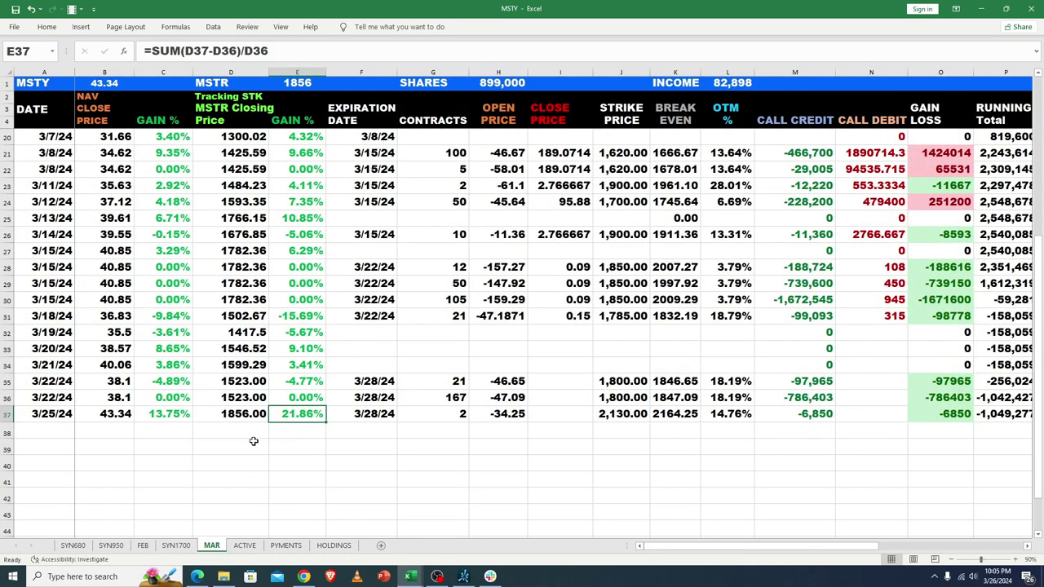
left_click(168, 414)
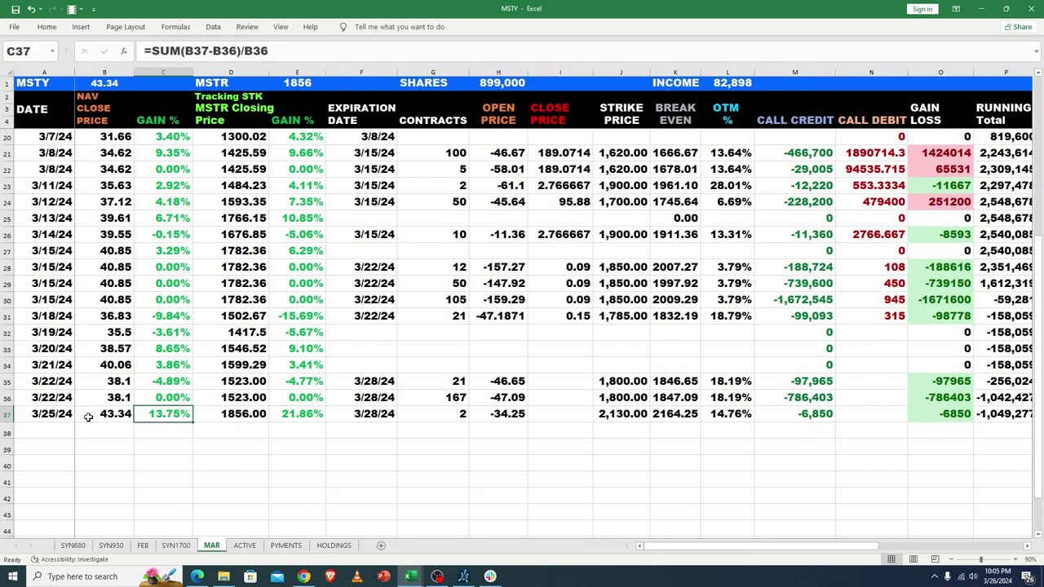
left_click(449, 414)
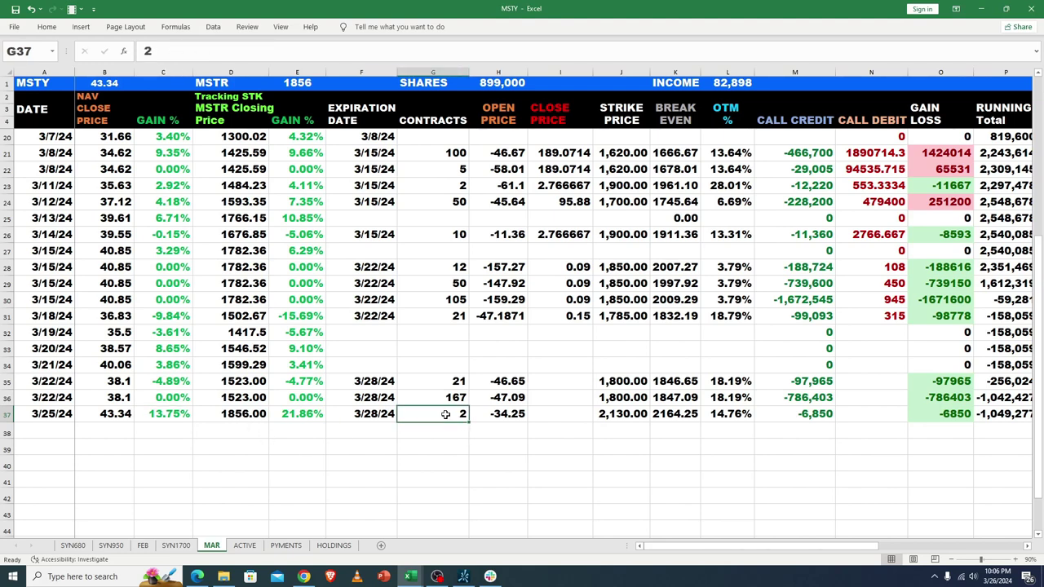
Compare the 3/25/24 call's strike with the 3/22/24 strike and check its OTM %, open price, break even and call credit
left_click(628, 397)
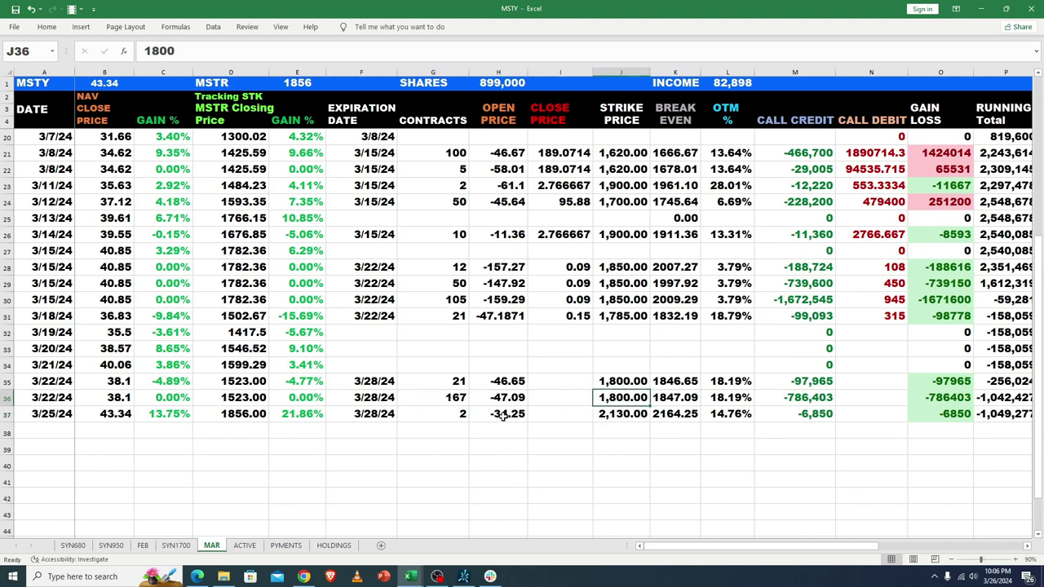
left_click(618, 415)
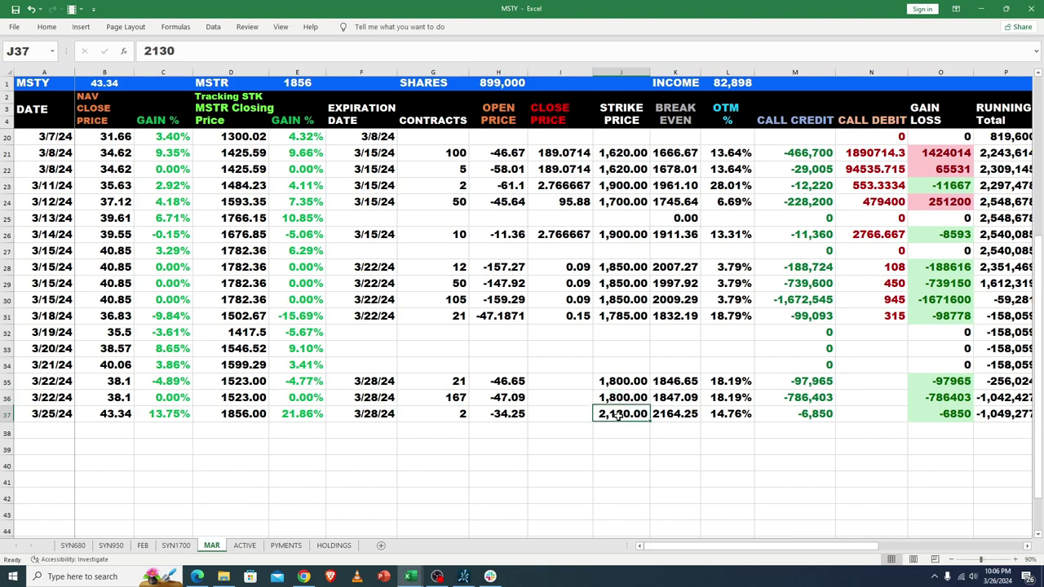
left_click(717, 415)
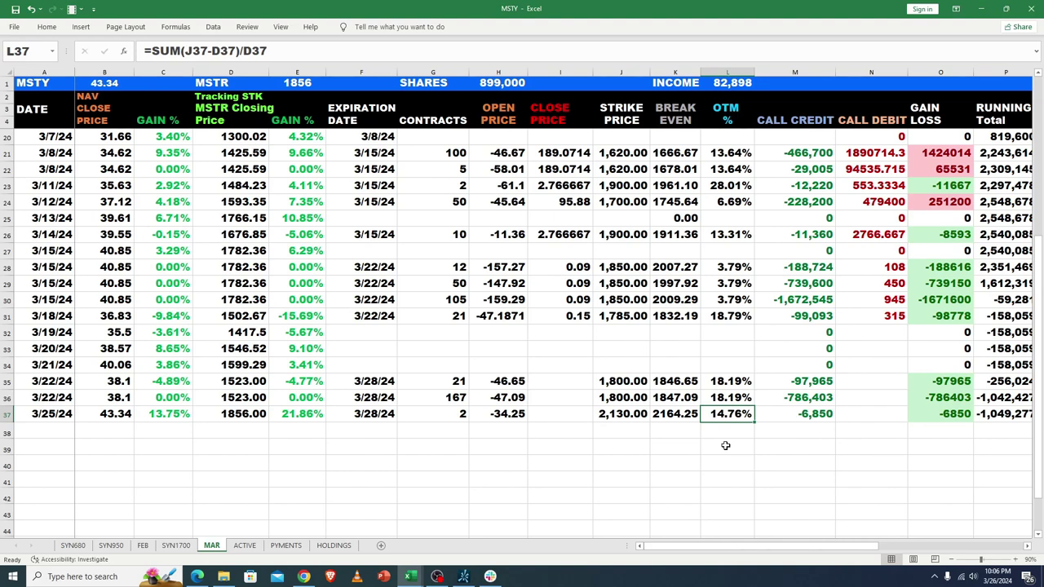
left_click(489, 413)
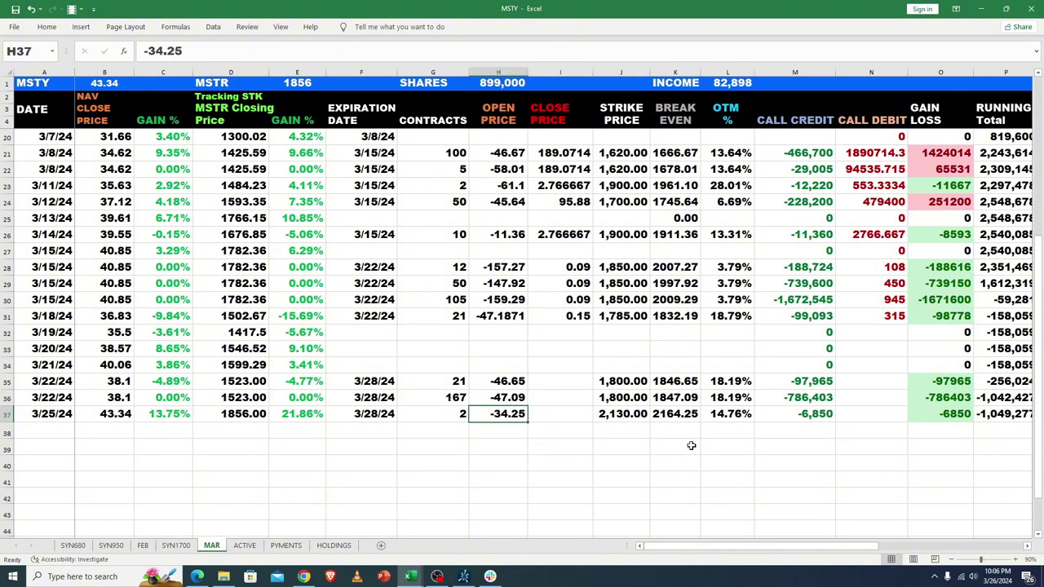
left_click(672, 413)
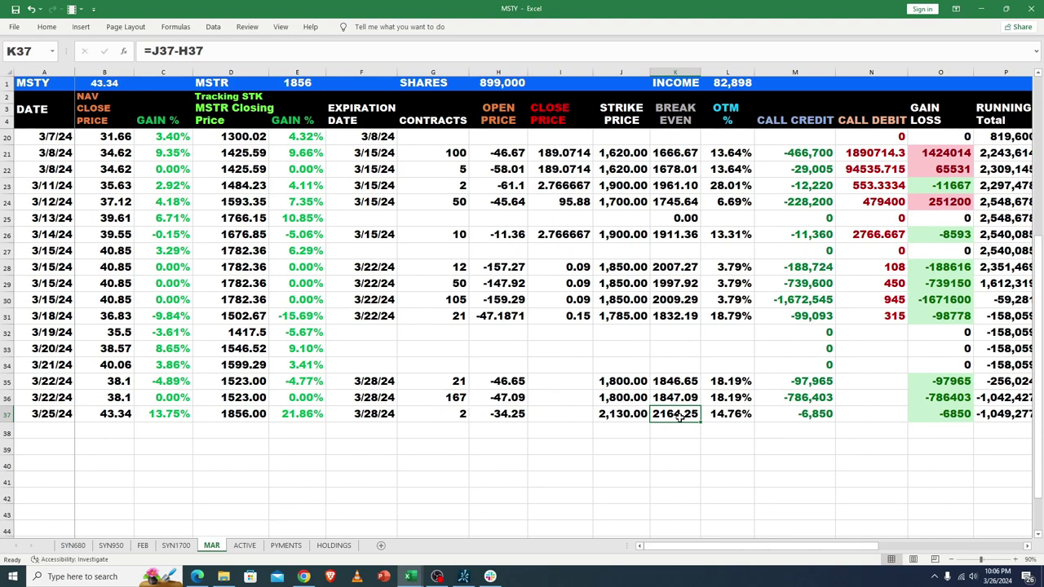
left_click(820, 415)
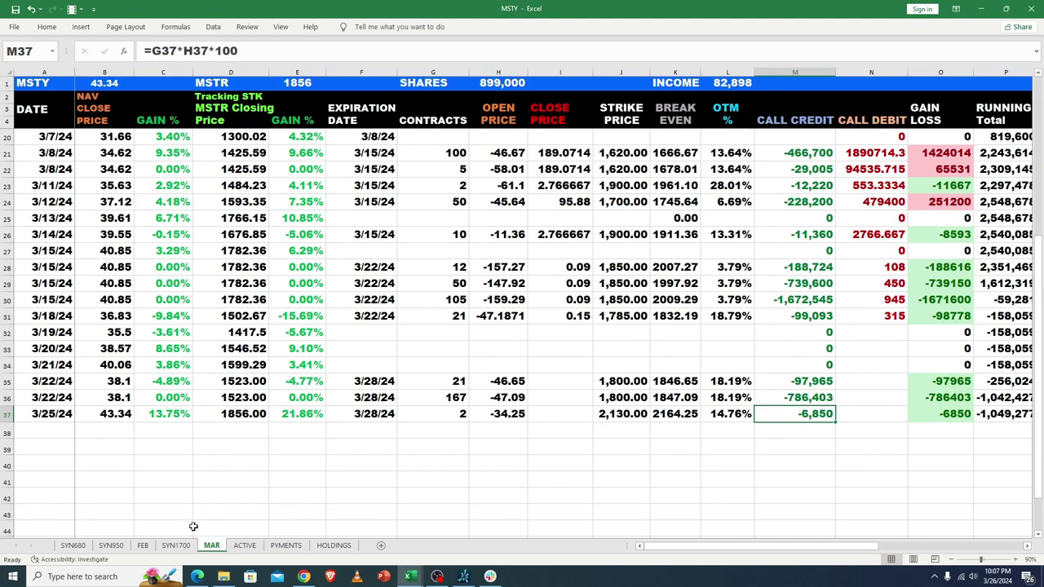
Glance over the PYMENTS and HOLDINGS sheets and check the 188-contract row's cap % against the MSTR price on the ACTIVE sheet
left_click(287, 546)
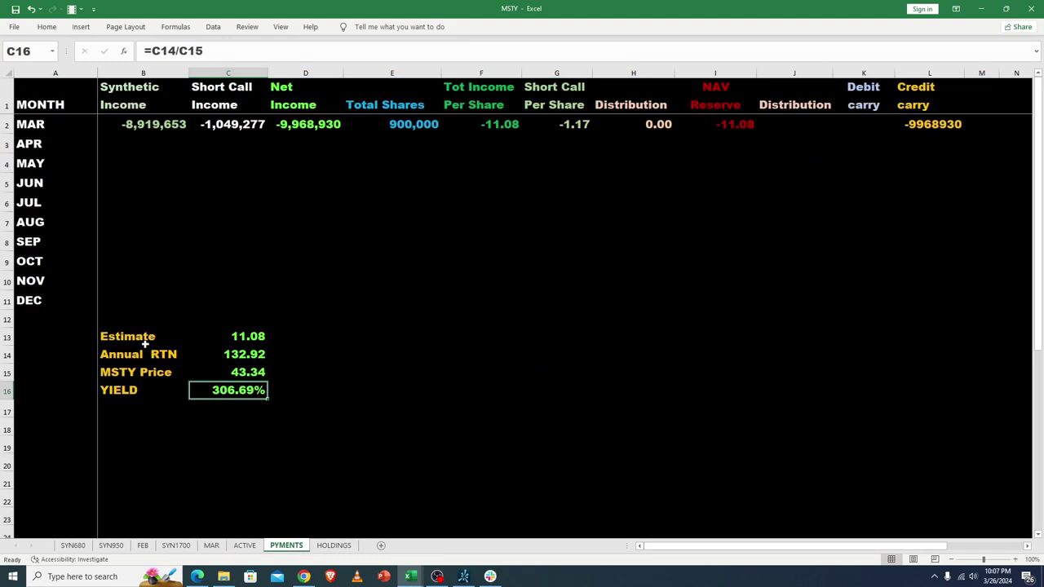
left_click(331, 545)
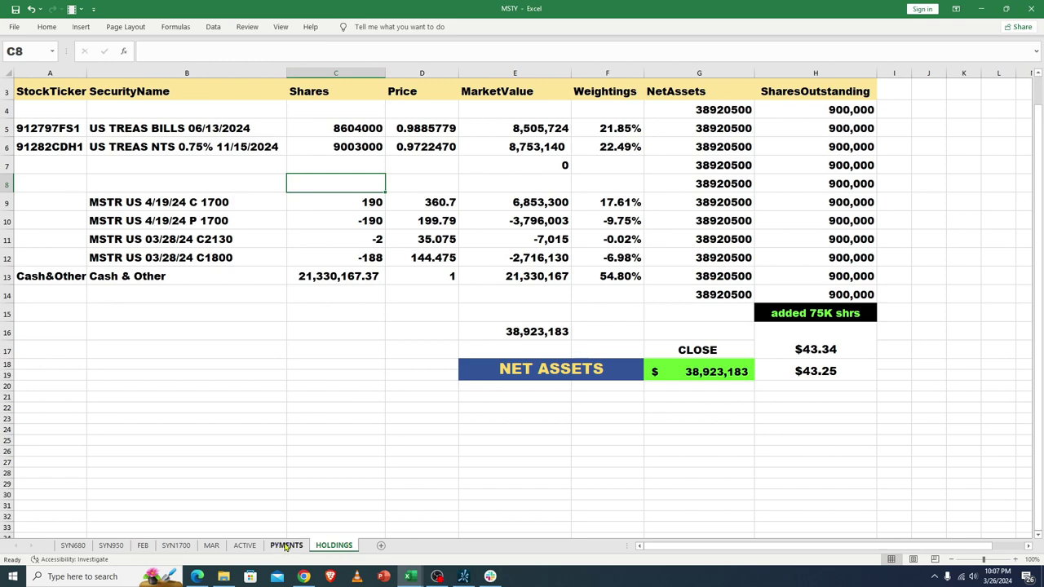
left_click(244, 546)
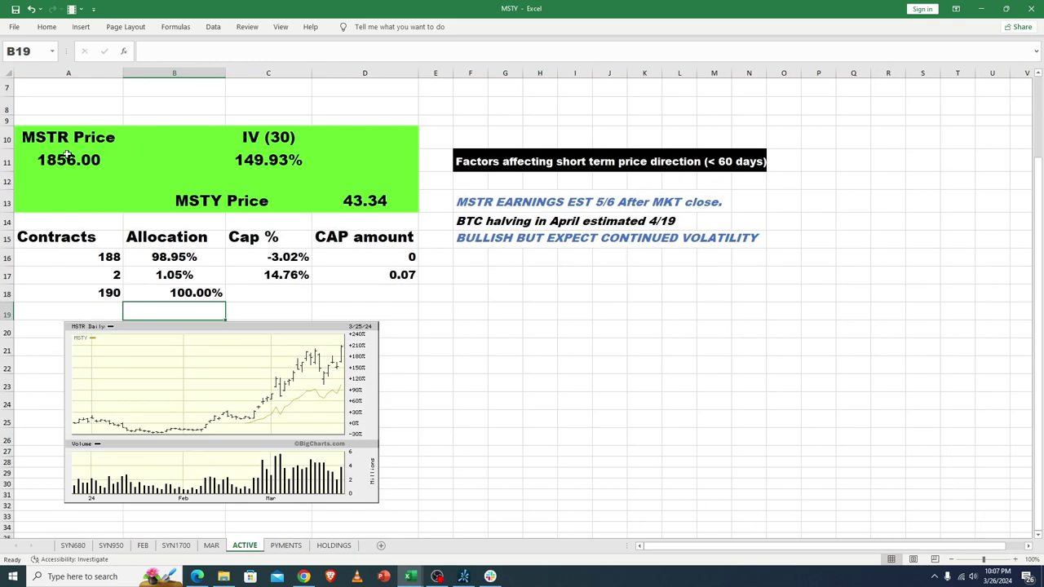
left_click(90, 260)
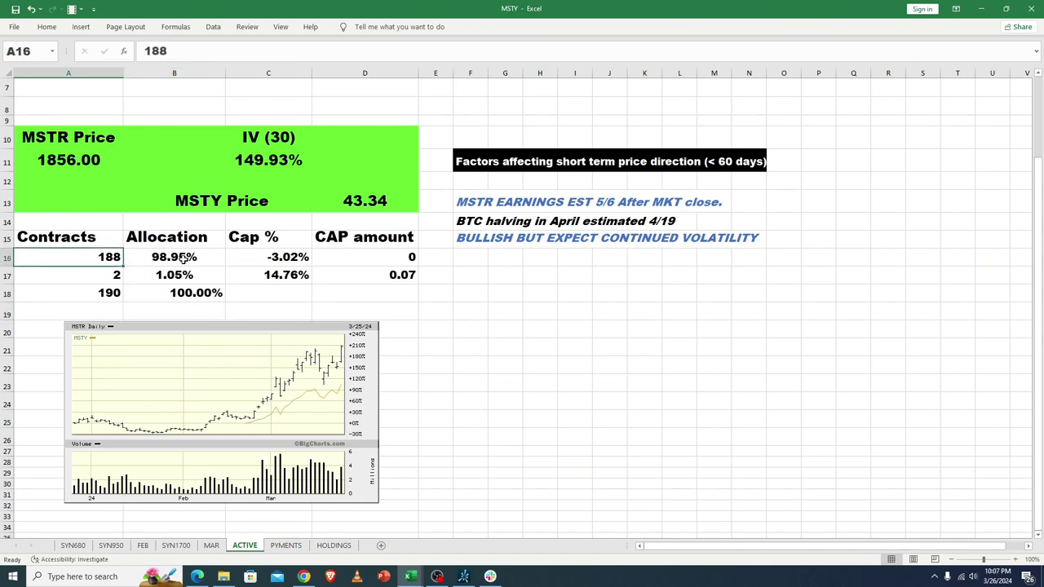
left_click(285, 259)
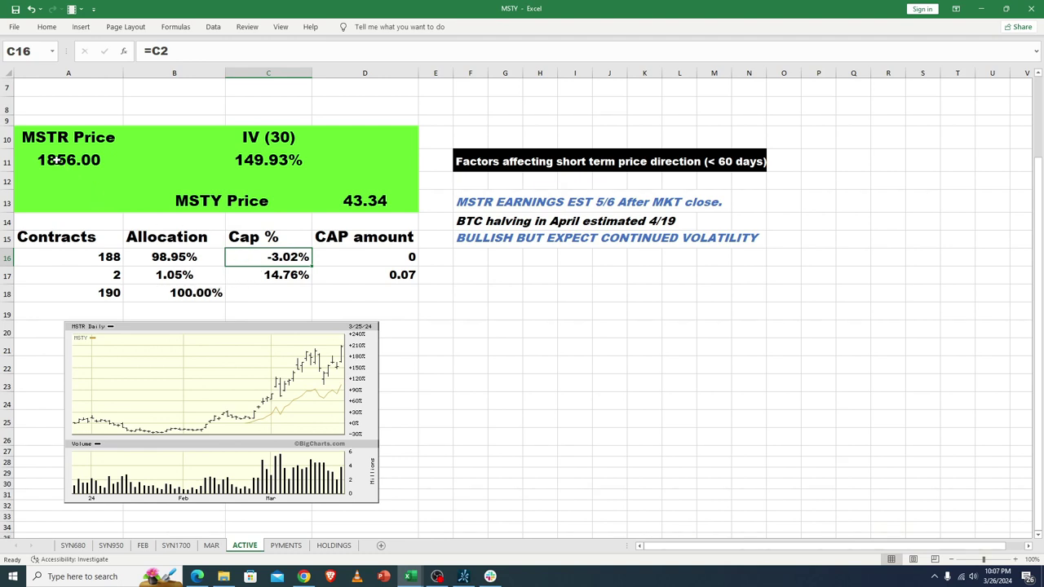
left_click(59, 163)
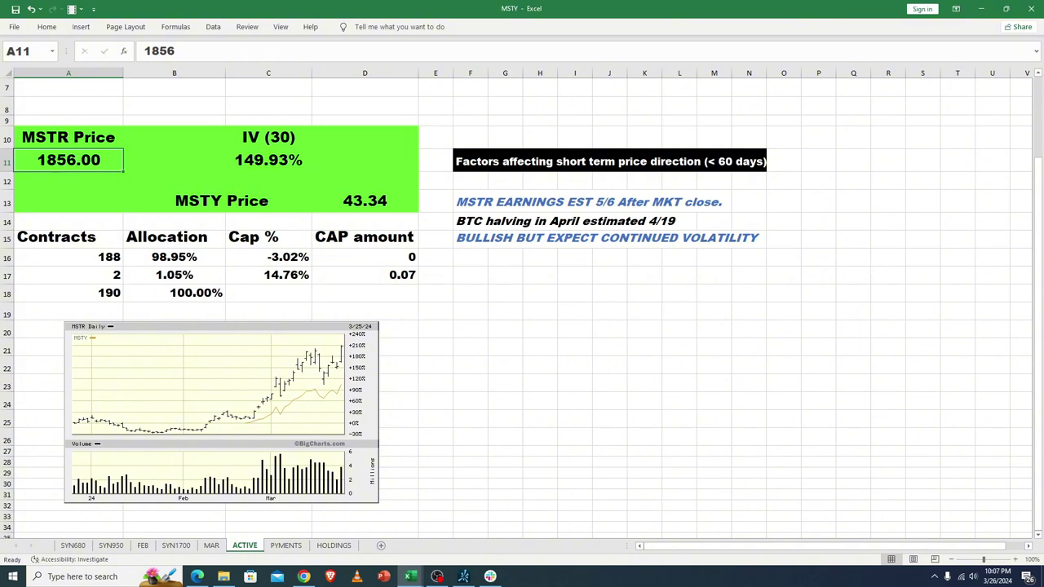
Review the active calls' strikes, the two-contract row's CAP amount, and the factors affecting short-term price direction
scroll(827, 185, "up", 2)
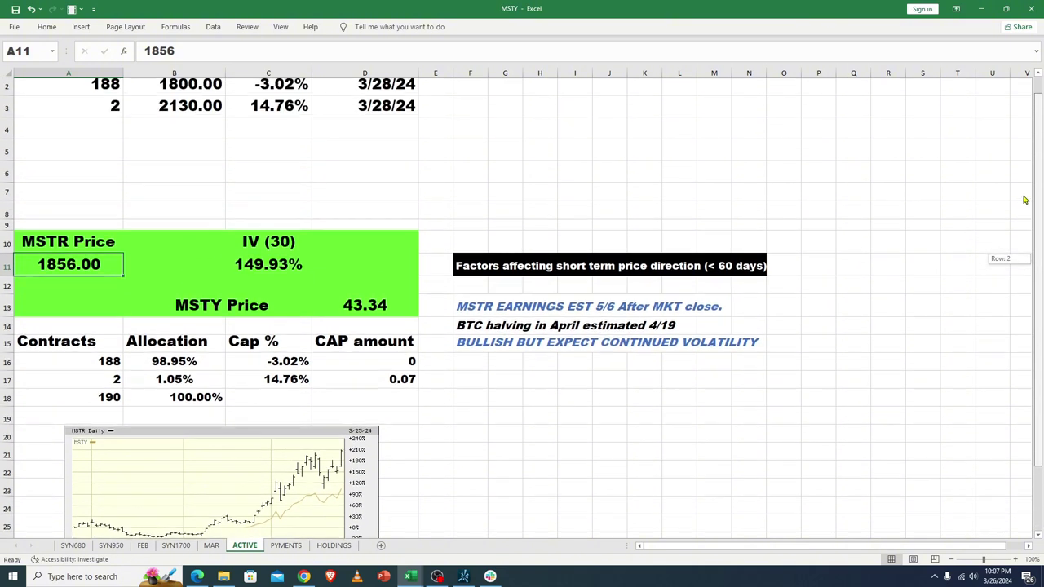
scroll(1019, 147, "up", 1)
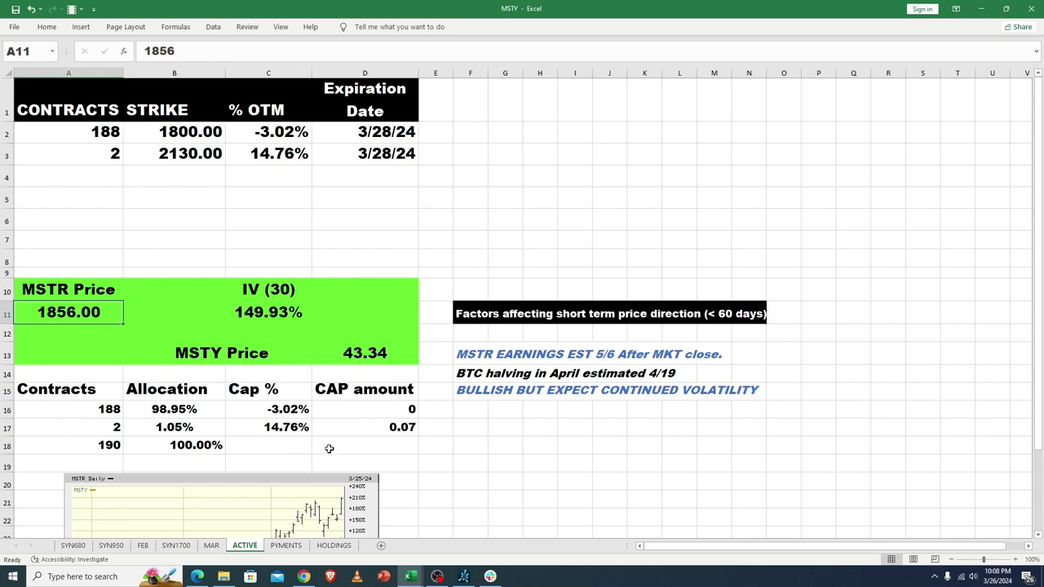
left_click(396, 426)
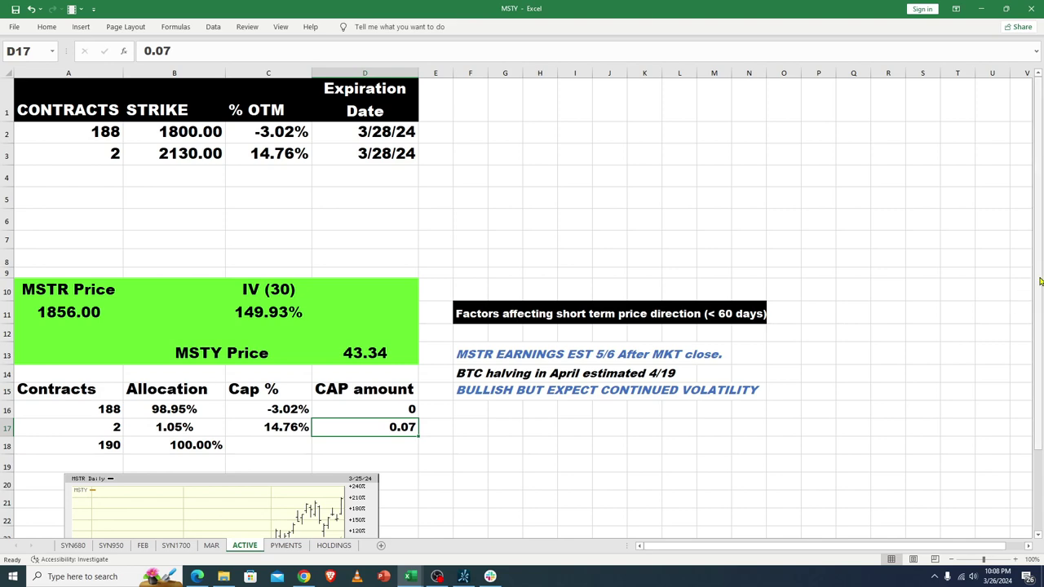
scroll(1032, 271, "down", 2)
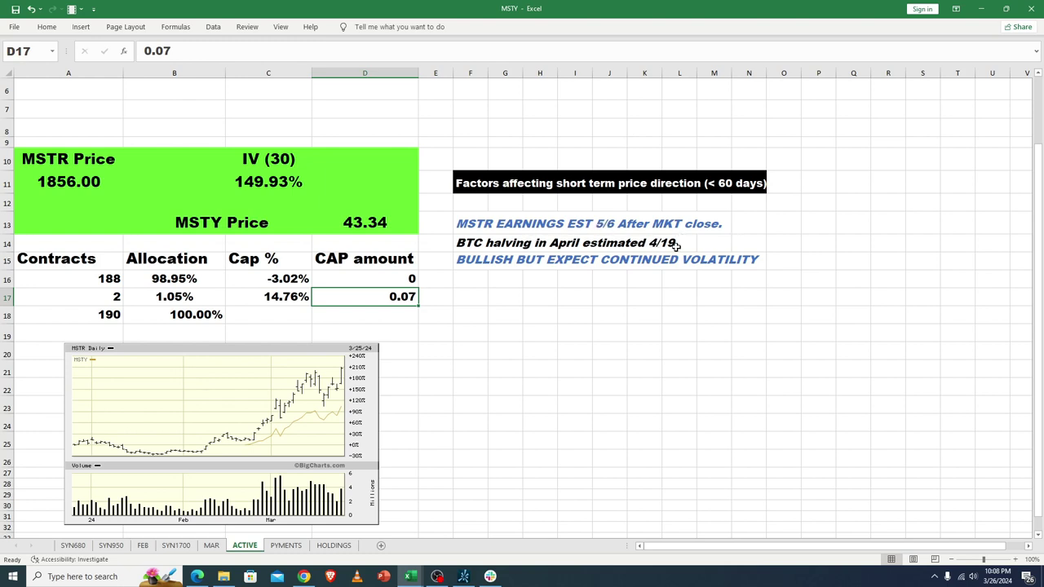
left_click(468, 265)
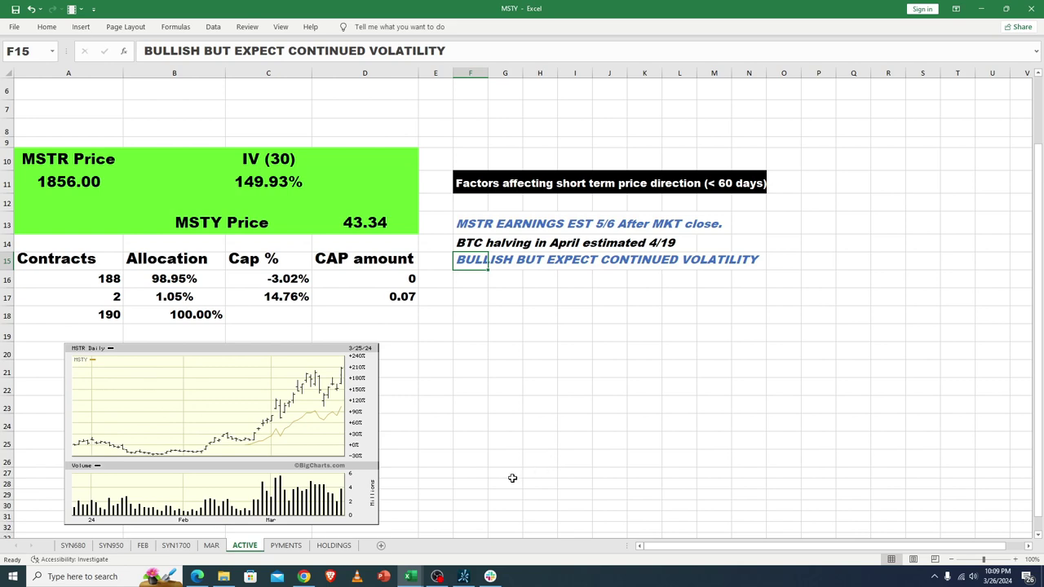
Revisit the PYMENTS and HOLDINGS sheets, and examine the cash, Treasuries and net assets less options columns on the MAR sheet
left_click(286, 545)
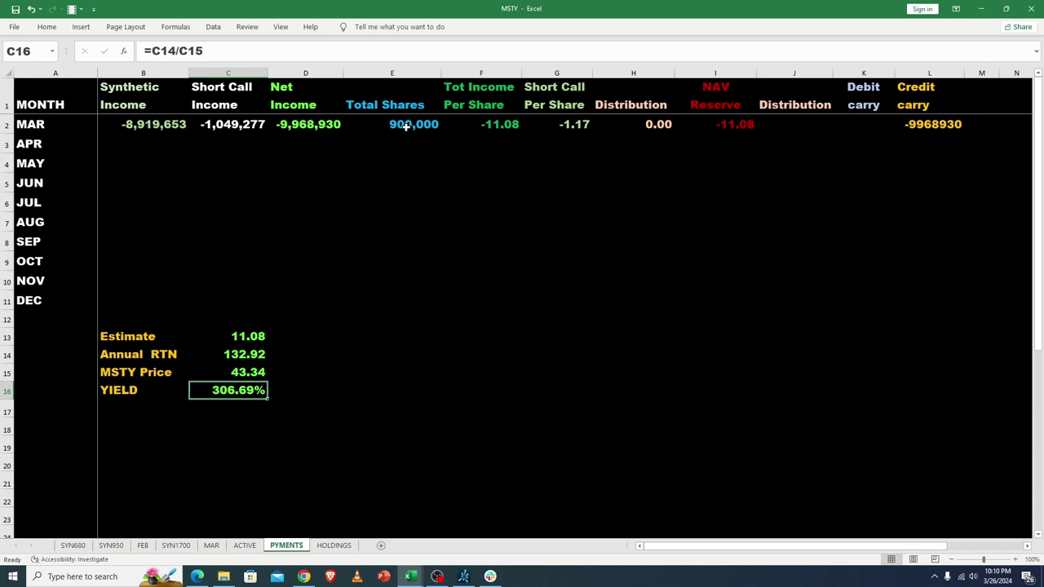
left_click(333, 544)
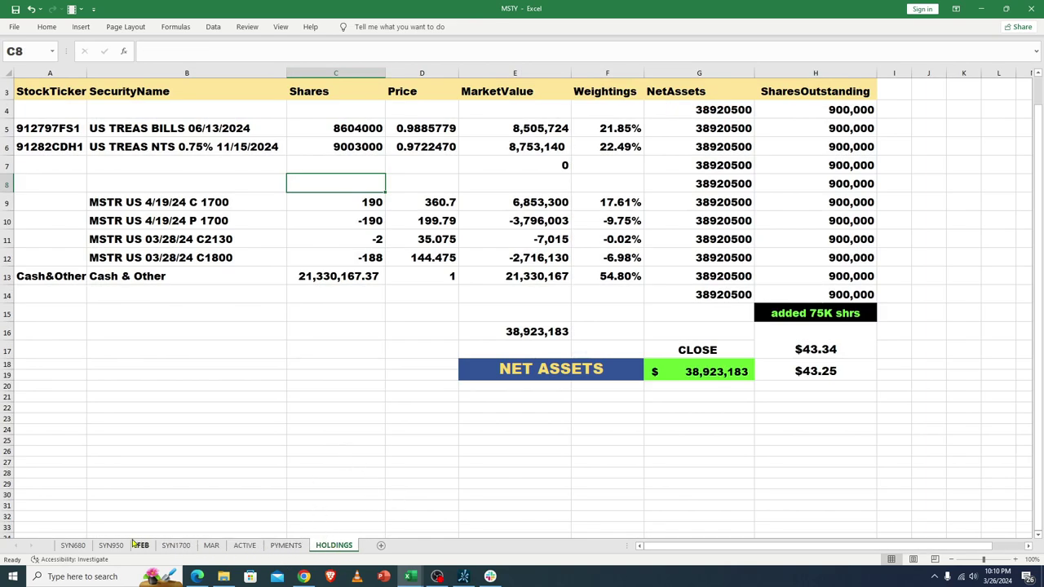
left_click(211, 545)
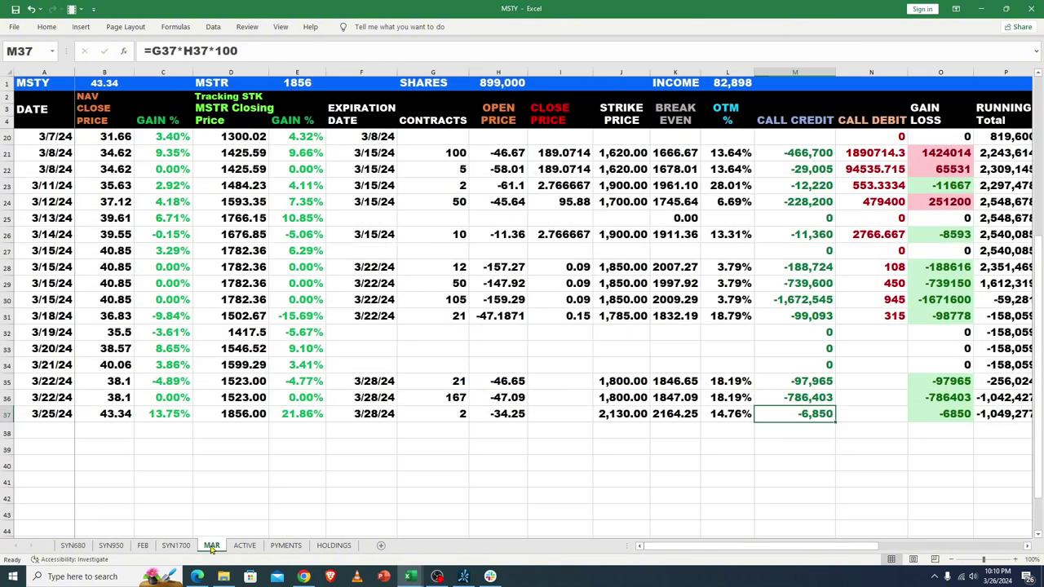
left_click_drag(669, 552, 811, 548)
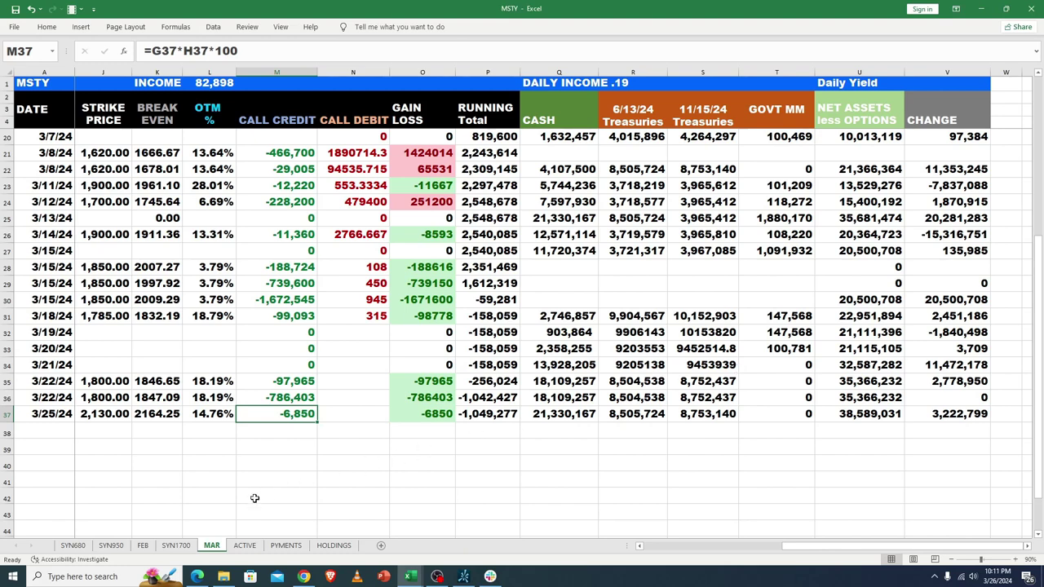
Review the HOLDINGS sheet's Treasuries, the 4/19/24 1700 synthetic pair, and the 03/28/24 short calls with their market value and weighting
left_click(333, 546)
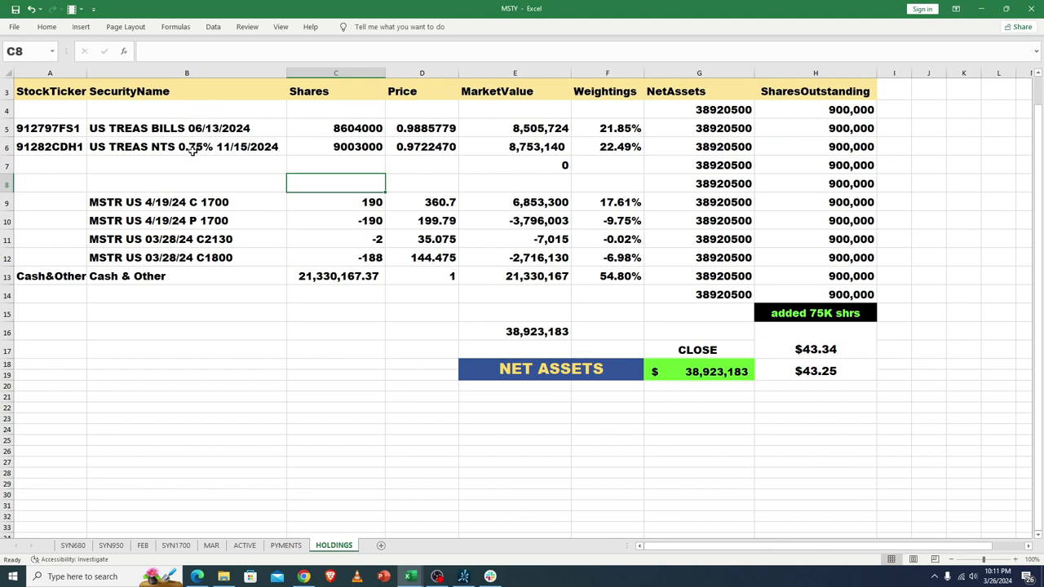
left_click(143, 163)
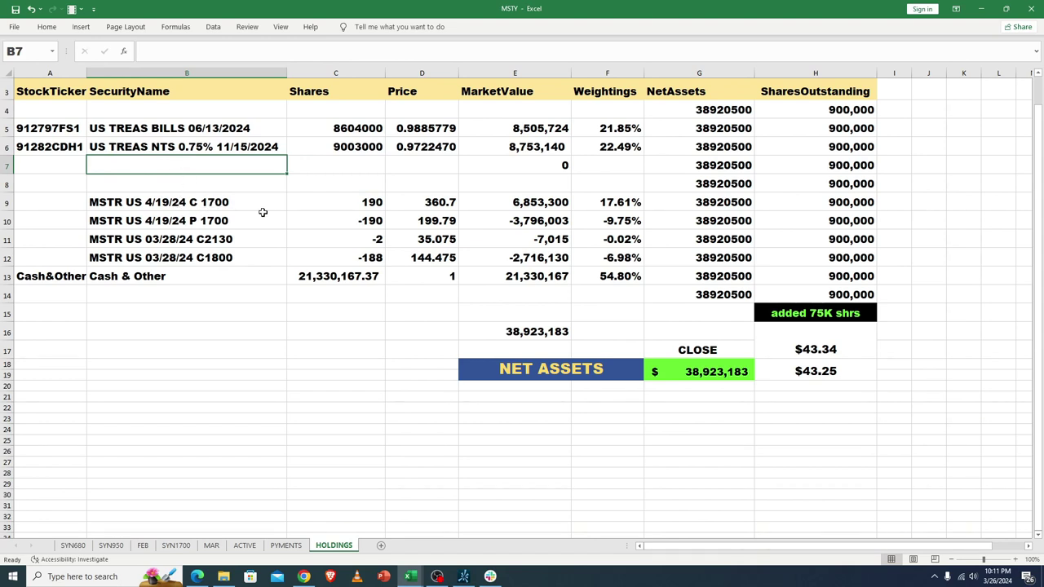
left_click_drag(435, 204, 436, 219)
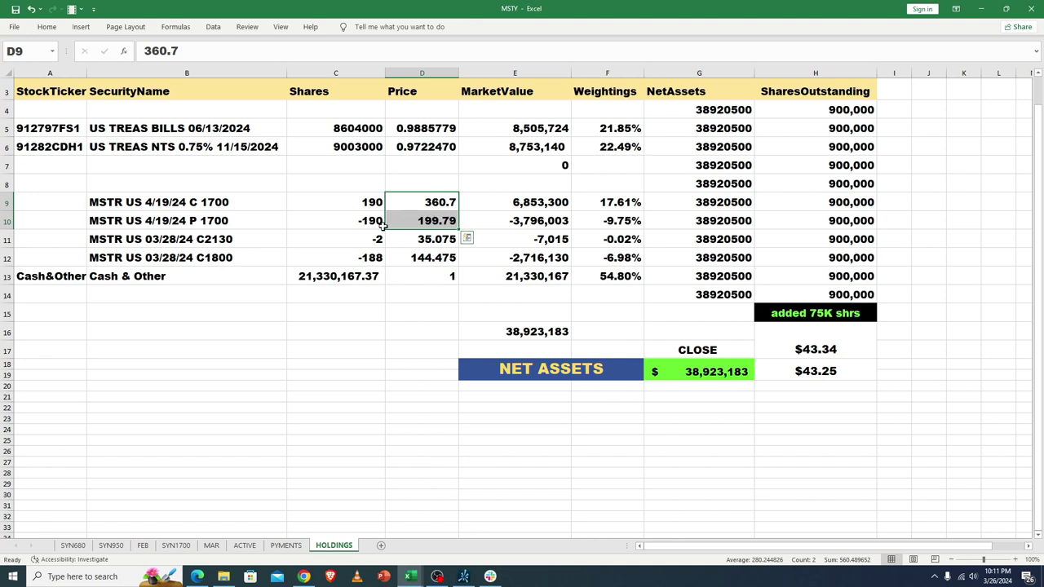
left_click_drag(157, 197, 163, 217)
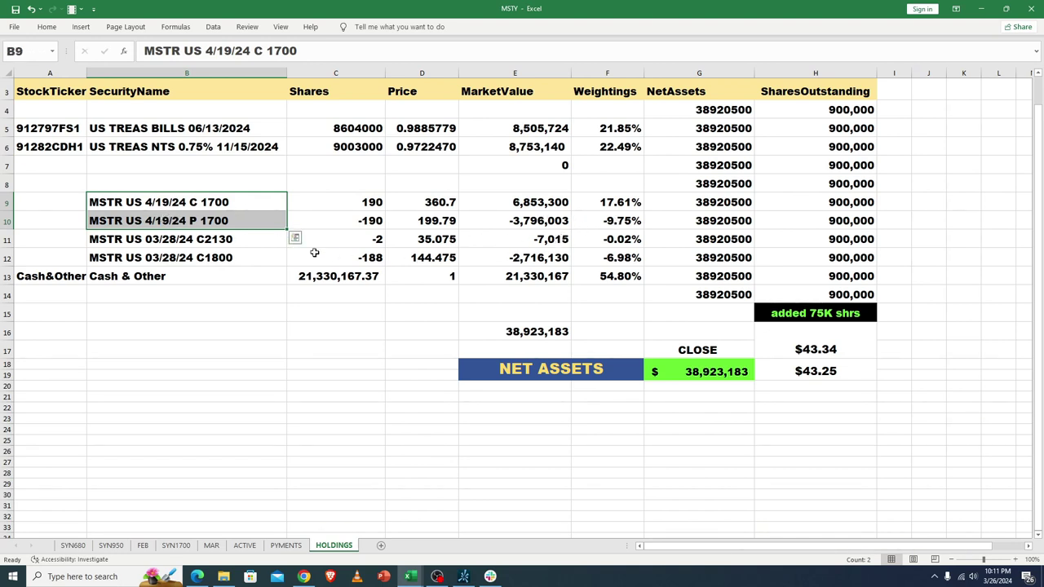
left_click(545, 259)
left_click(608, 257)
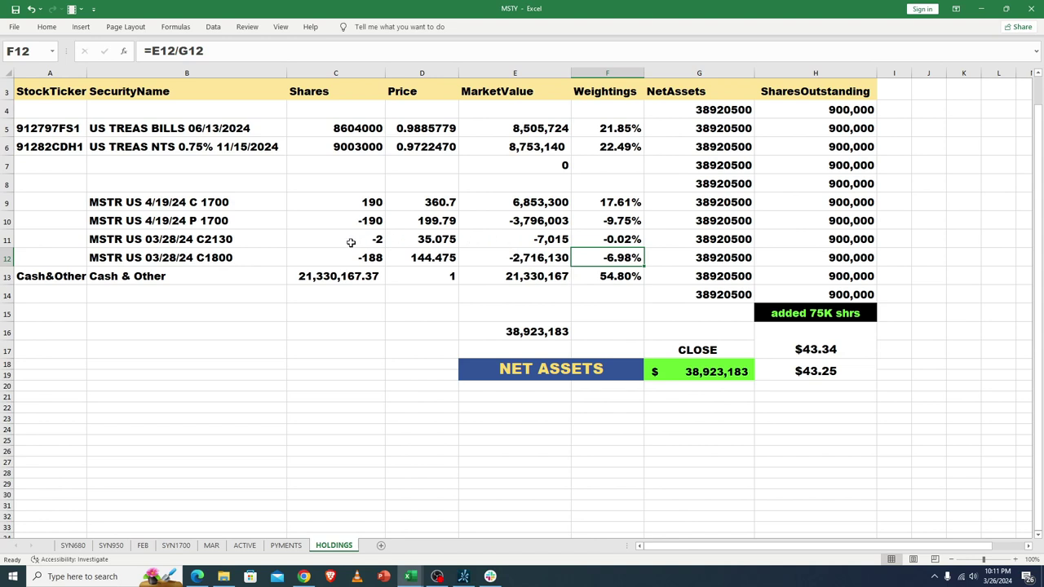
left_click(252, 242)
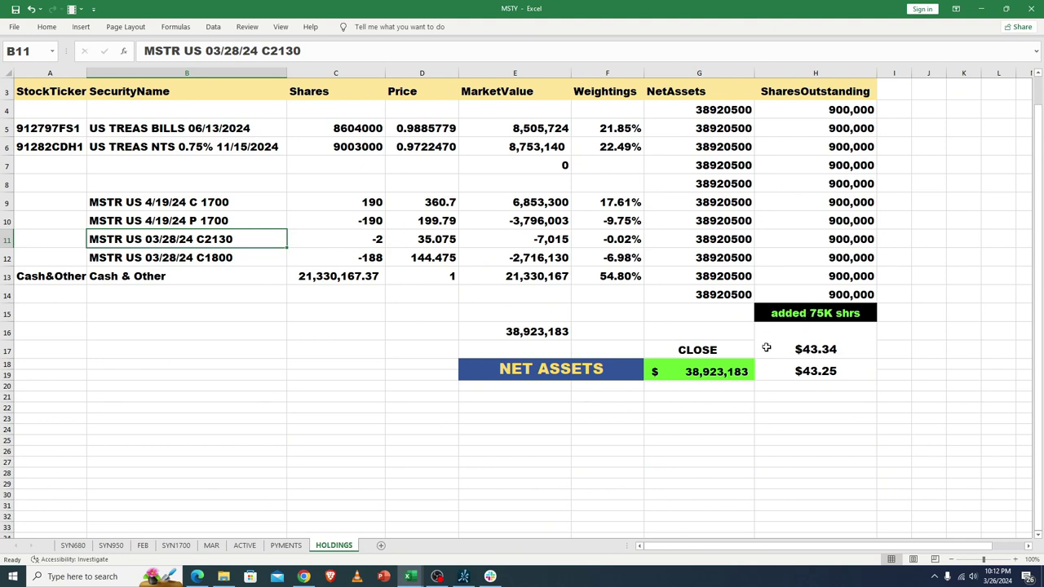
Compare the closing price with the calculated net asset value per share on the HOLDINGS sheet
left_click(819, 372)
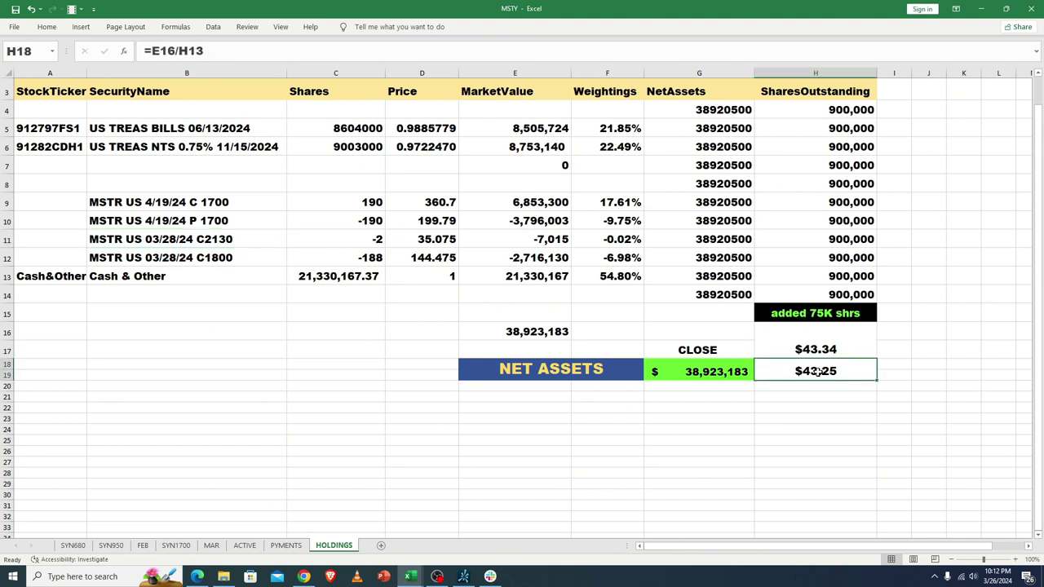
left_click(811, 349)
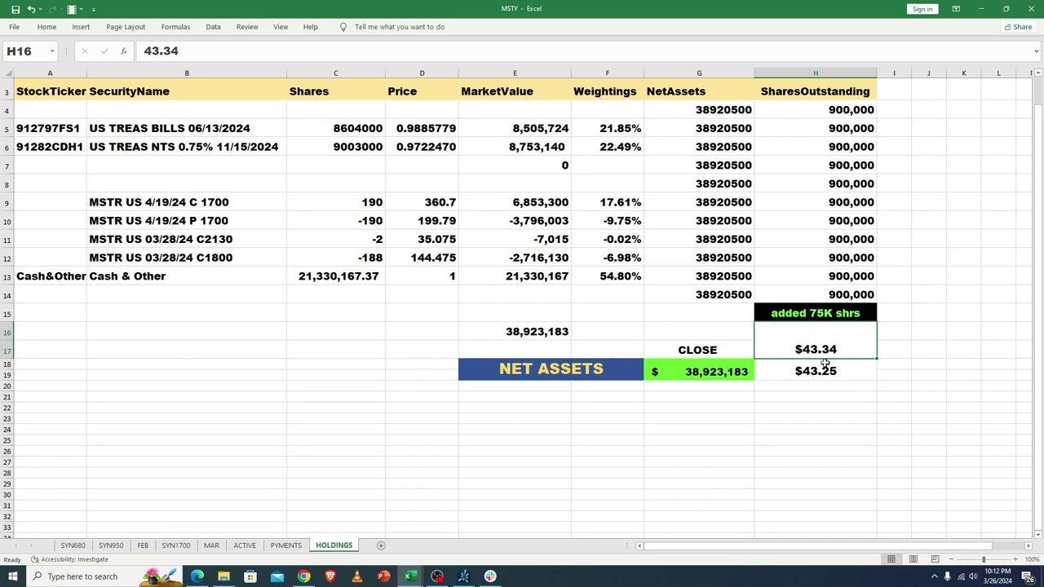
left_click(823, 368)
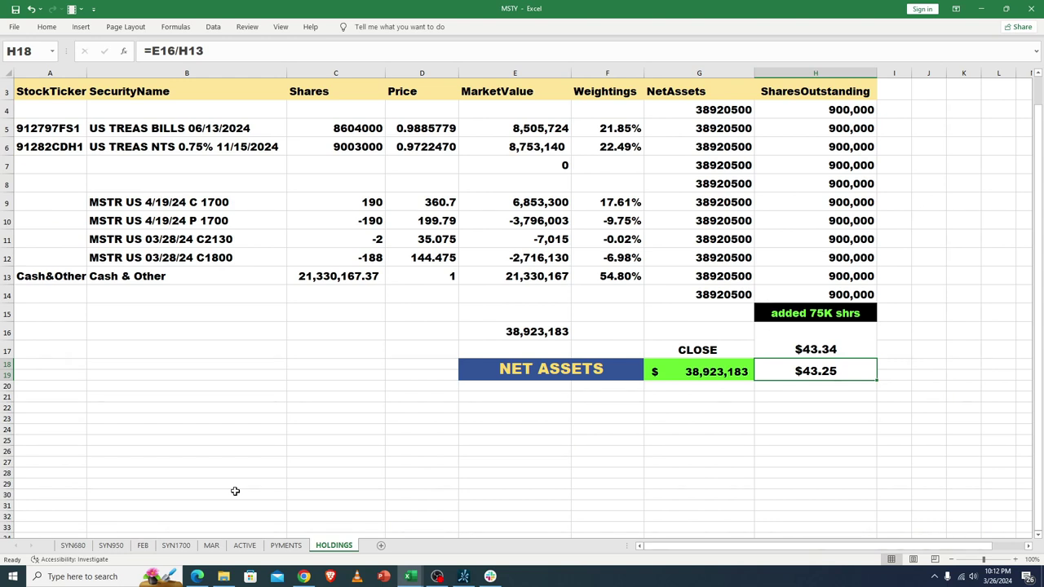
Return to the MAR sheet and check the open prices and break even of the two 3/22/24 call trades
left_click(214, 548)
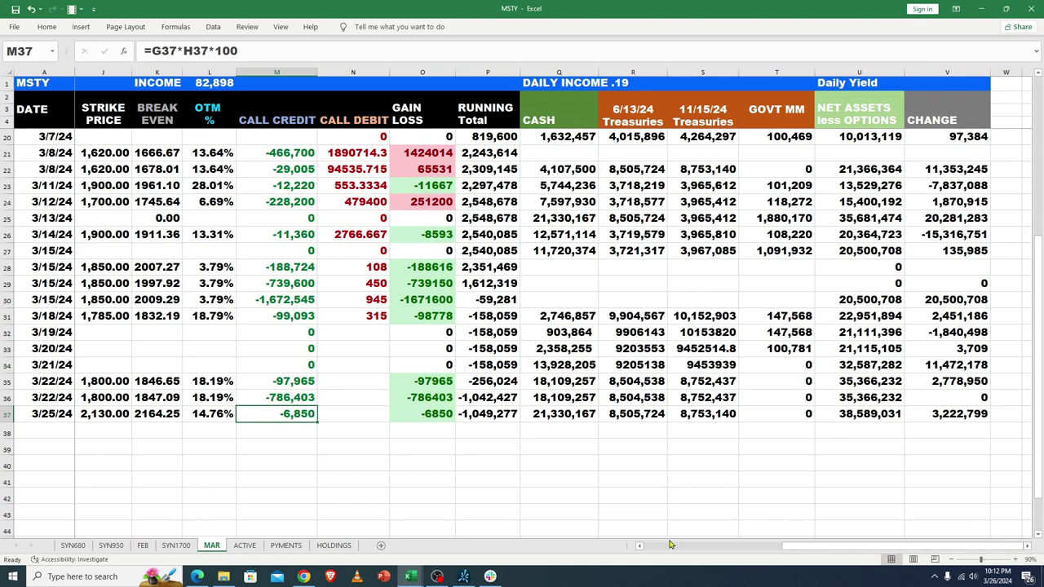
left_click_drag(797, 547, 660, 545)
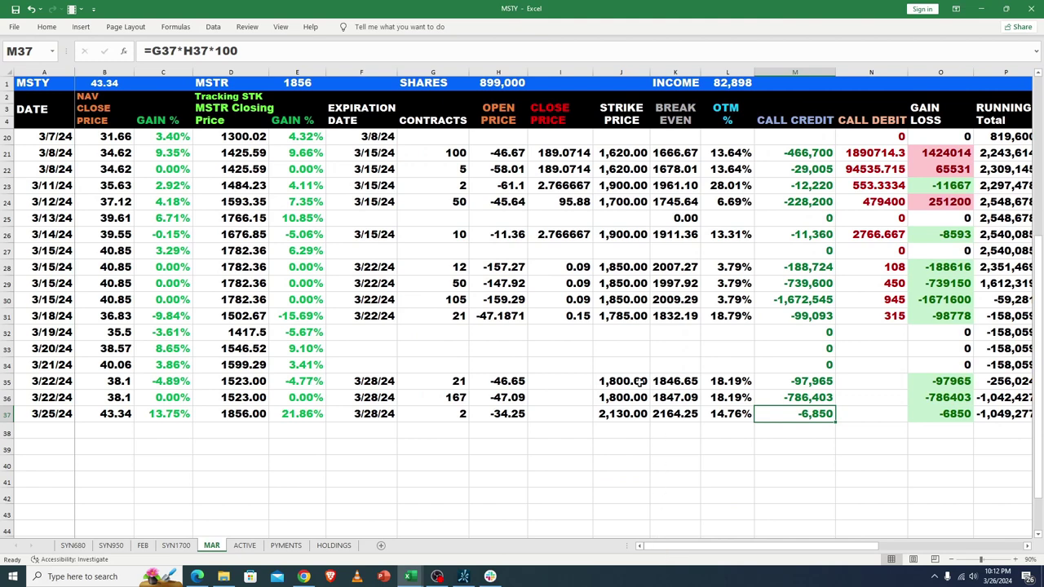
left_click(508, 382)
left_click(506, 396)
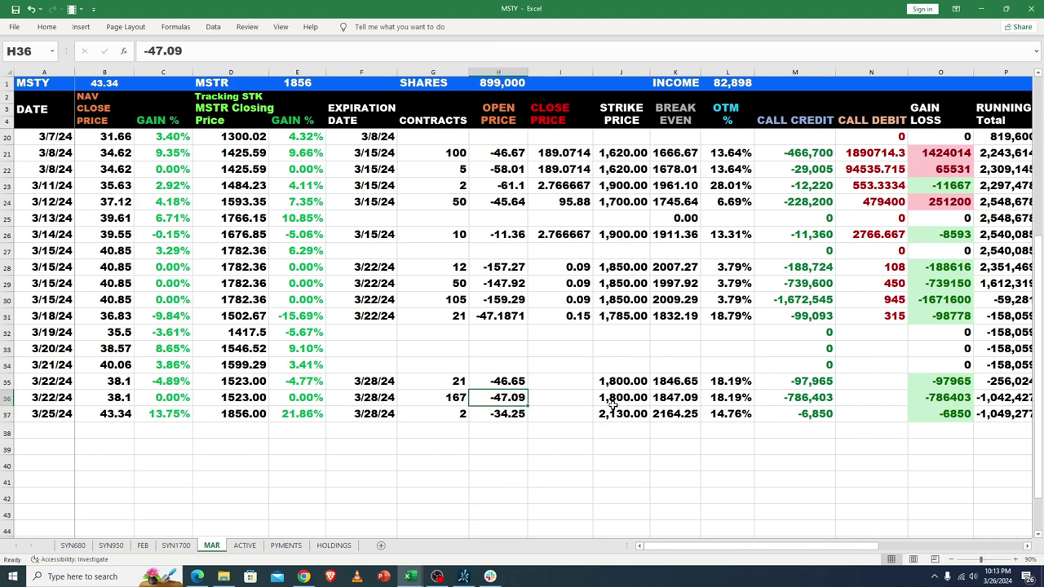
left_click(669, 382)
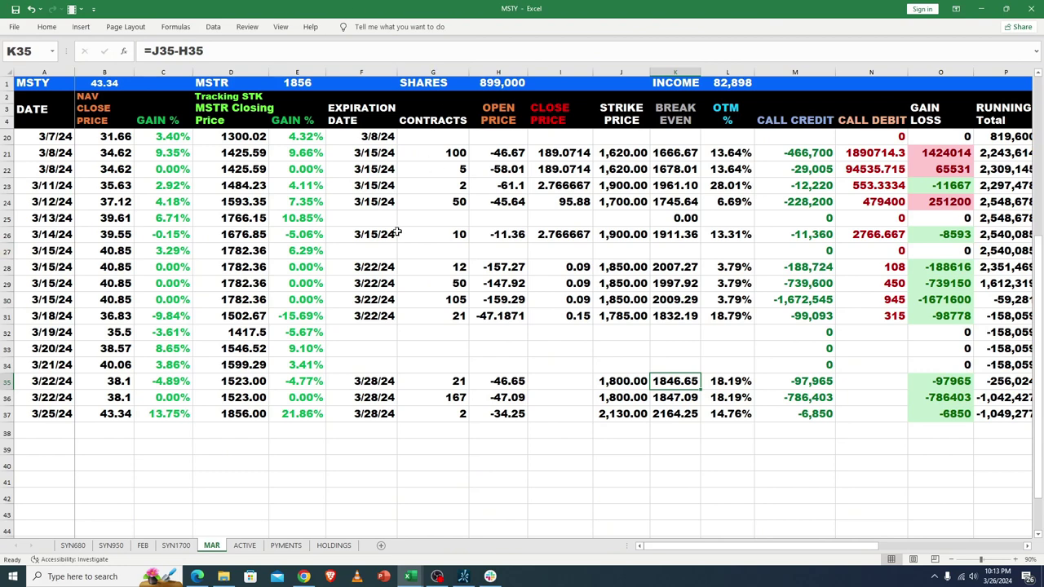
left_click(436, 352)
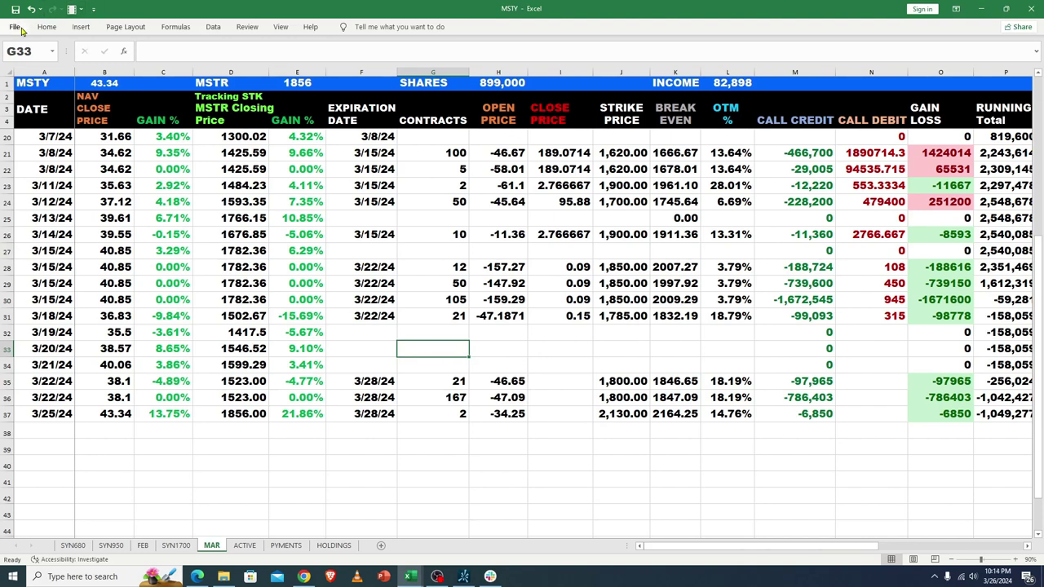
left_click(436, 578)
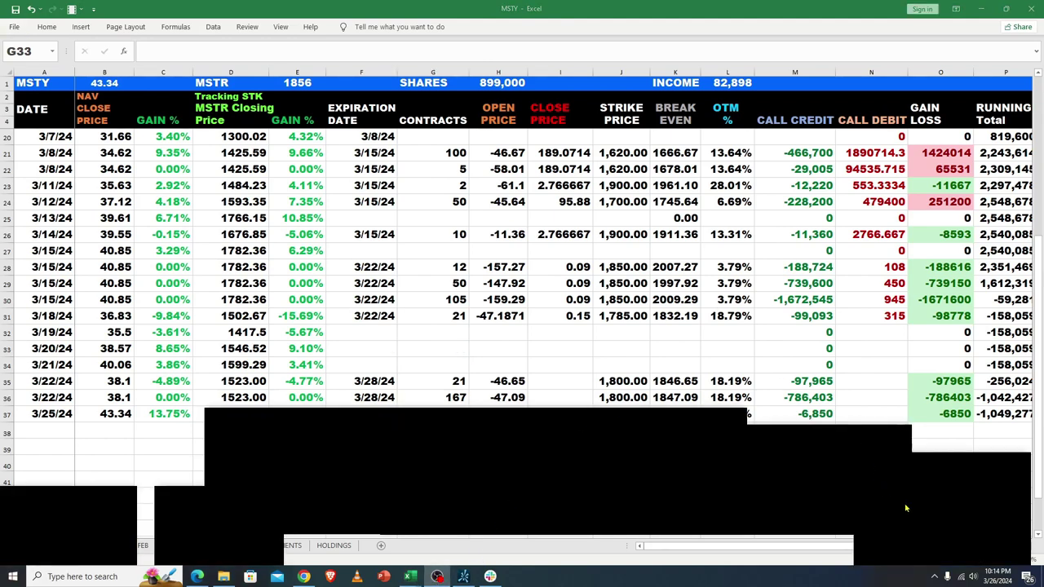